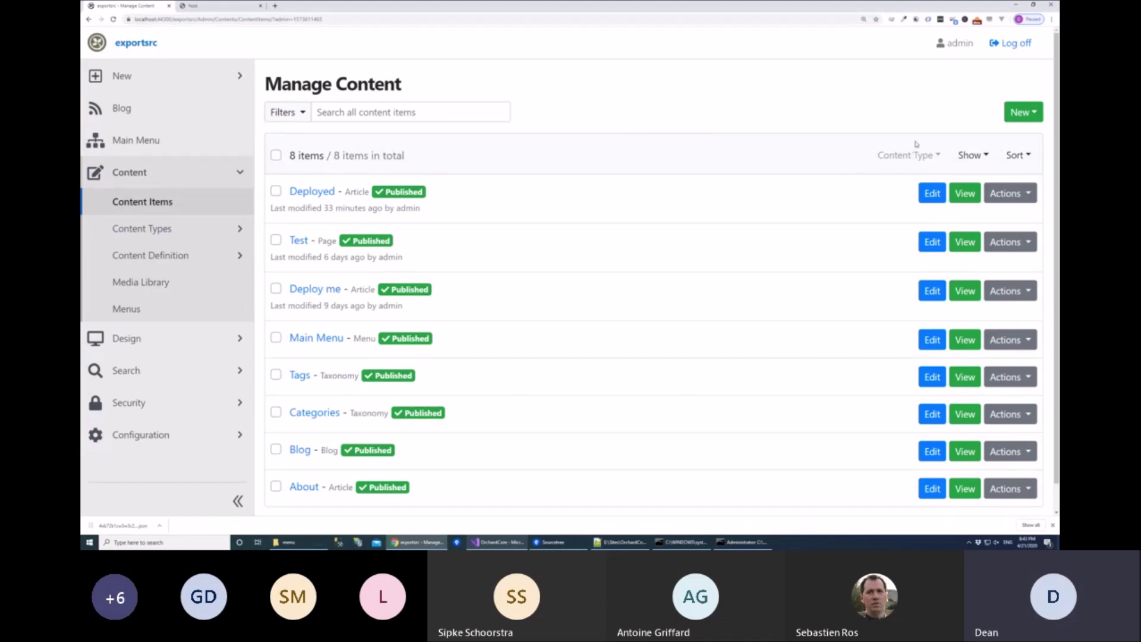
- Try to export the Deployed article to the File Download deployment target
{"action": "left_click", "coordinate": [1031, 194]}
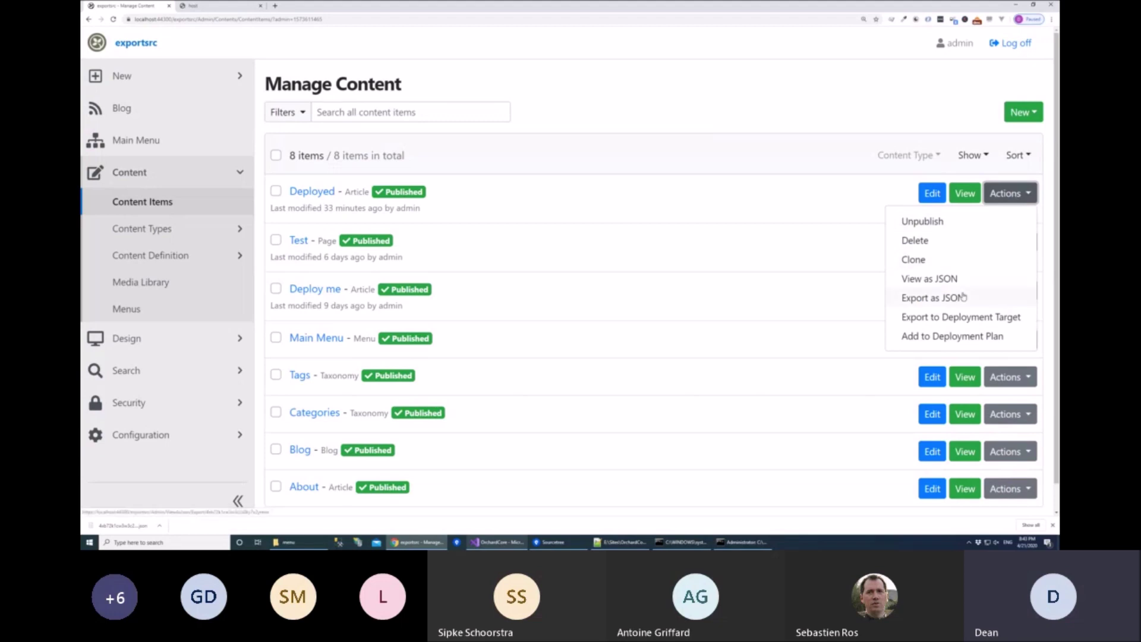
{"action": "left_click", "coordinate": [951, 320]}
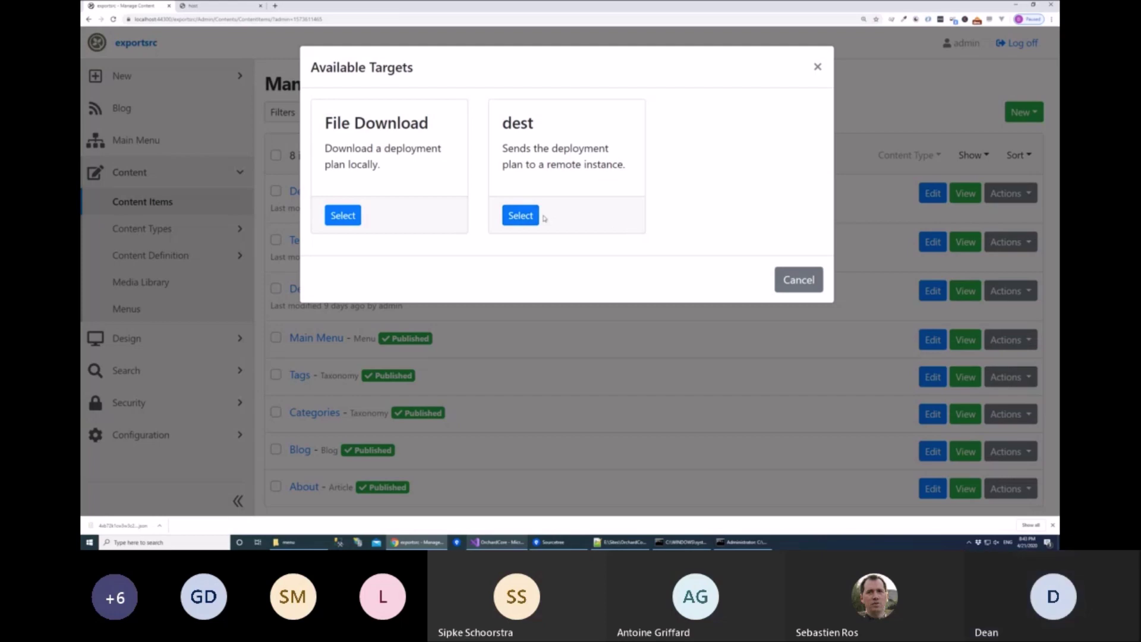
{"action": "left_click", "coordinate": [344, 217]}
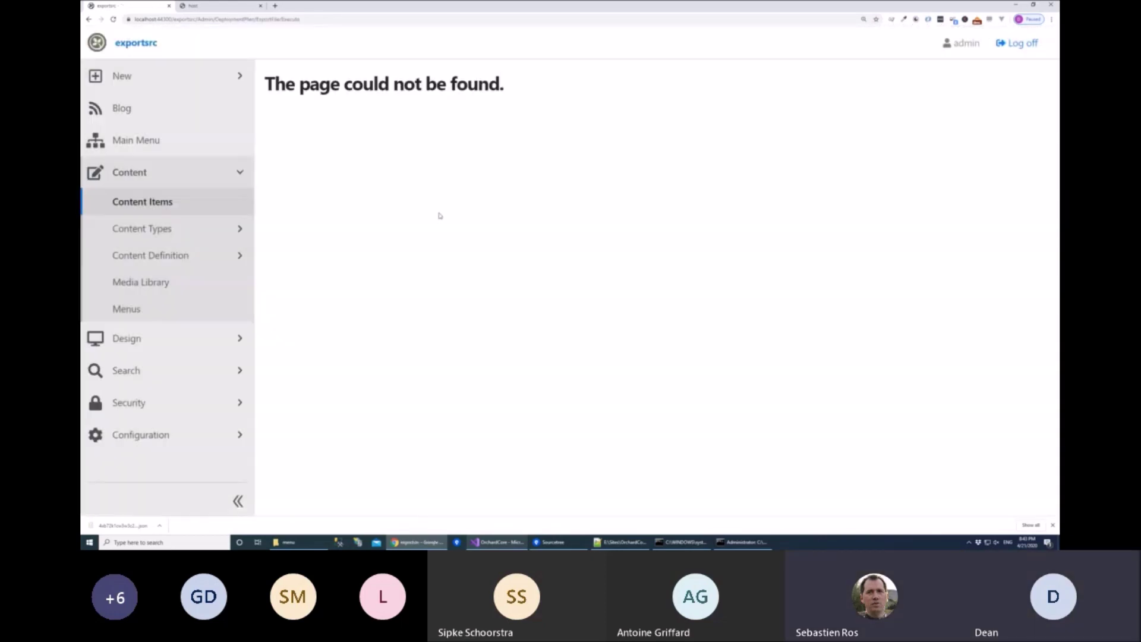
- Add the Deployed article from the content items list to the deployment plan "Deploy some content (later)"
{"action": "left_click", "coordinate": [184, 206]}
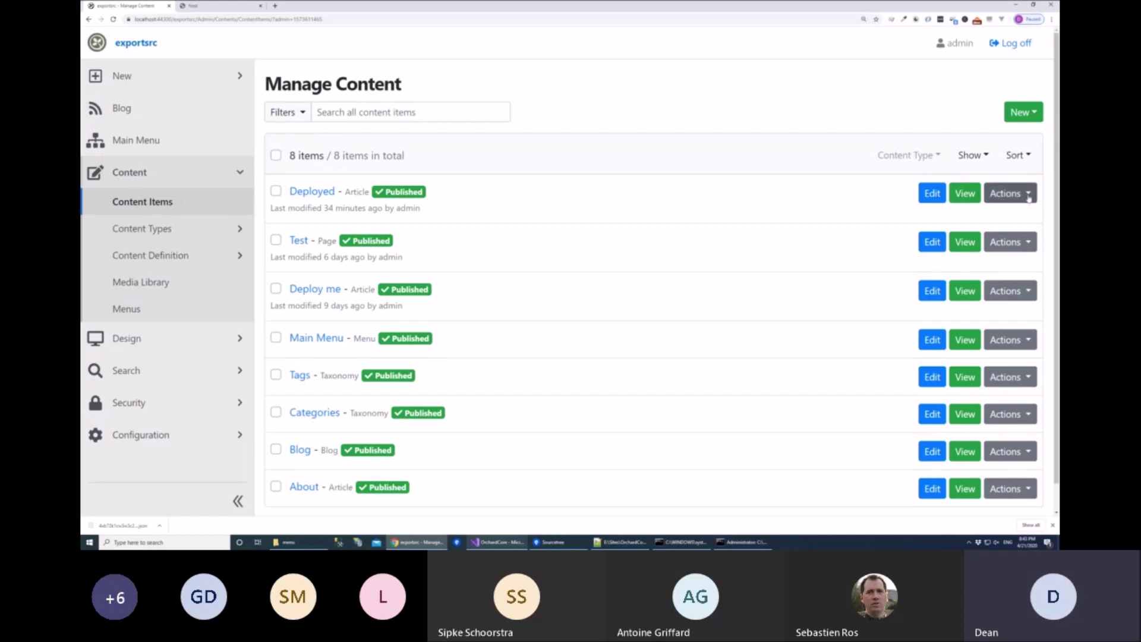
{"action": "left_click", "coordinate": [1029, 198]}
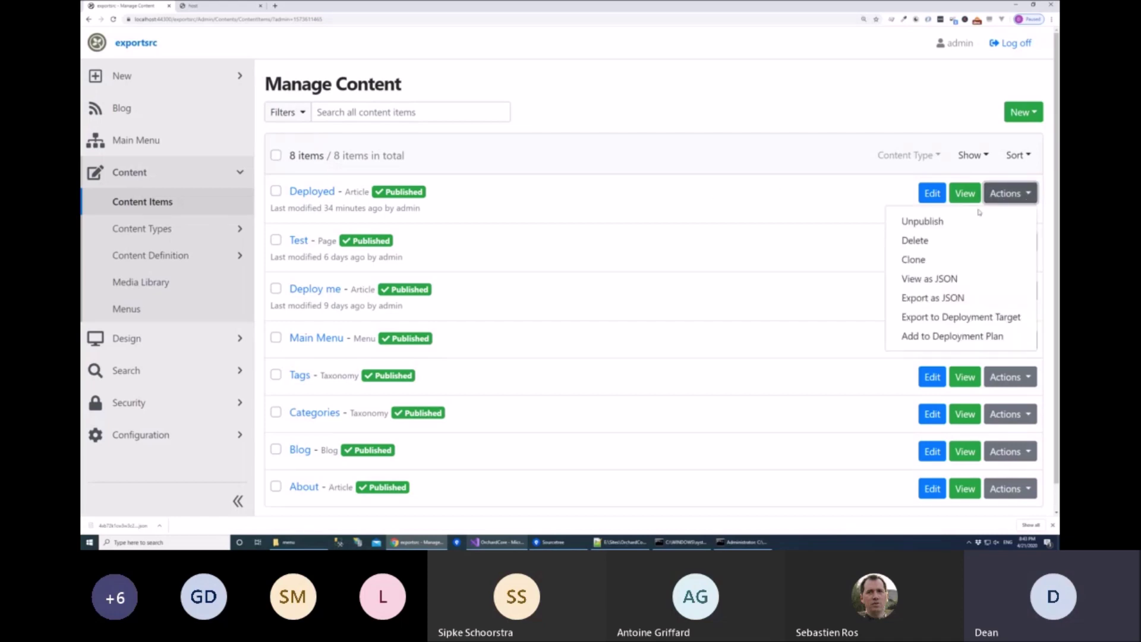
{"action": "left_click", "coordinate": [922, 337]}
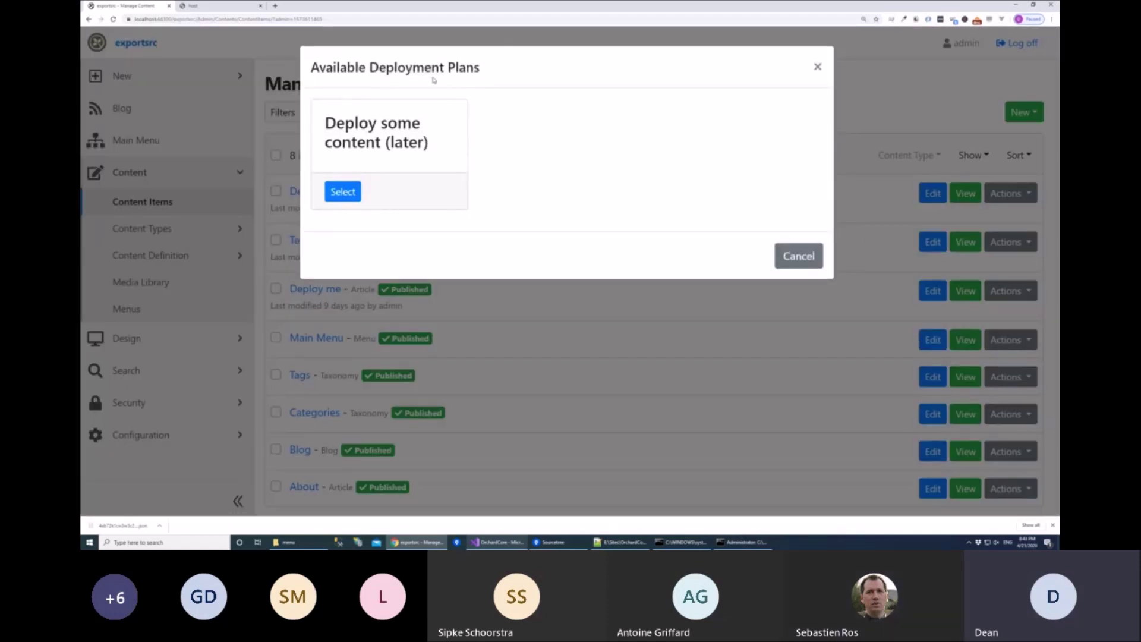
{"action": "left_click_drag", "start_coordinate": [373, 69], "coordinate": [424, 69]}
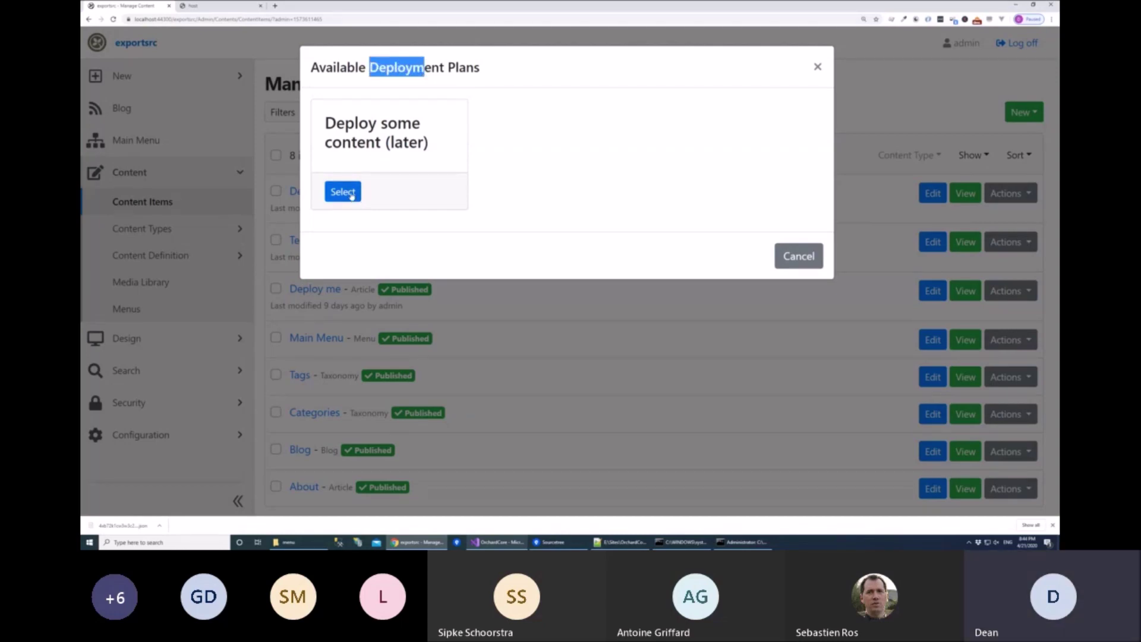
{"action": "left_click", "coordinate": [351, 195]}
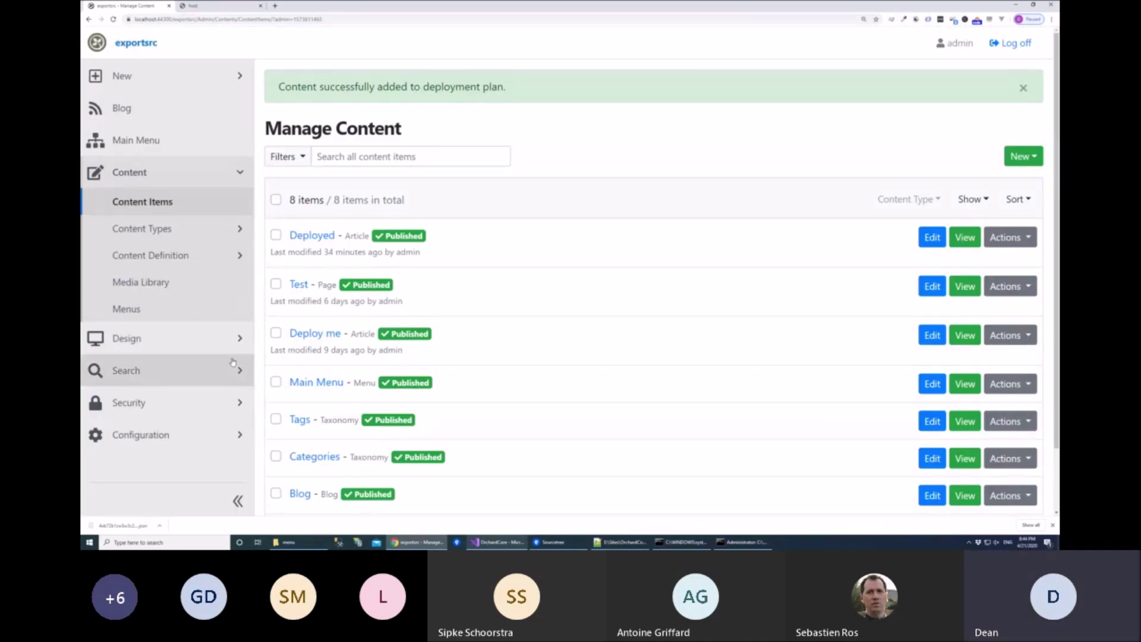
- Open the deployment plan "Deploy some content (later)" to view its steps
{"action": "left_click", "coordinate": [235, 435]}
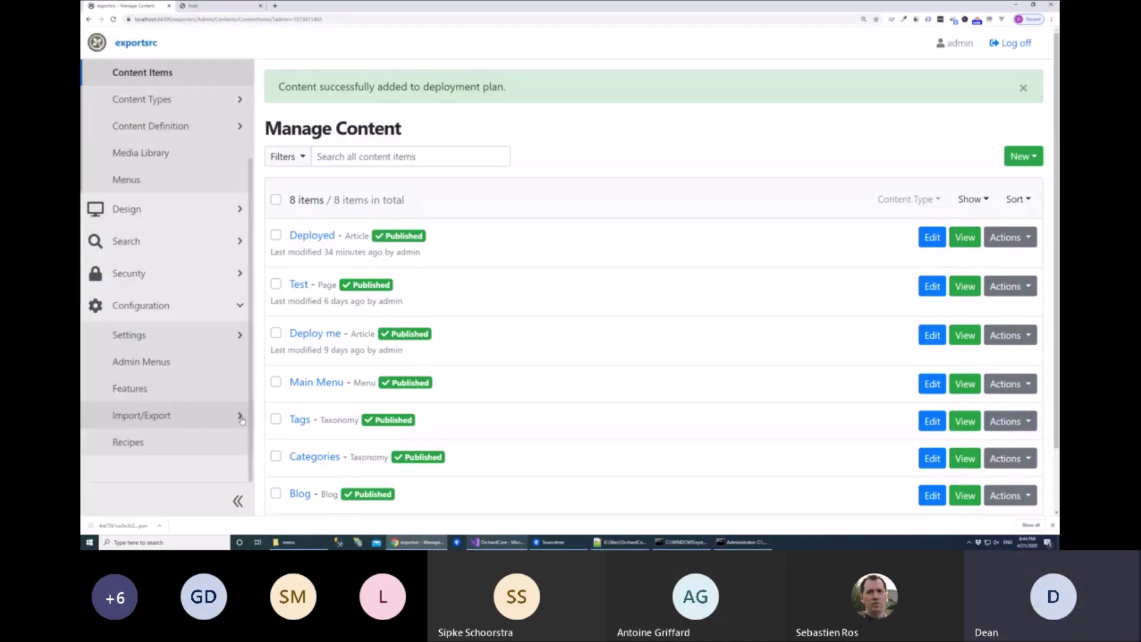
{"action": "left_click", "coordinate": [238, 416]}
{"action": "scroll", "coordinate": [199, 392], "scroll_direction": "down", "scroll_amount": 2}
{"action": "left_click", "coordinate": [198, 382]}
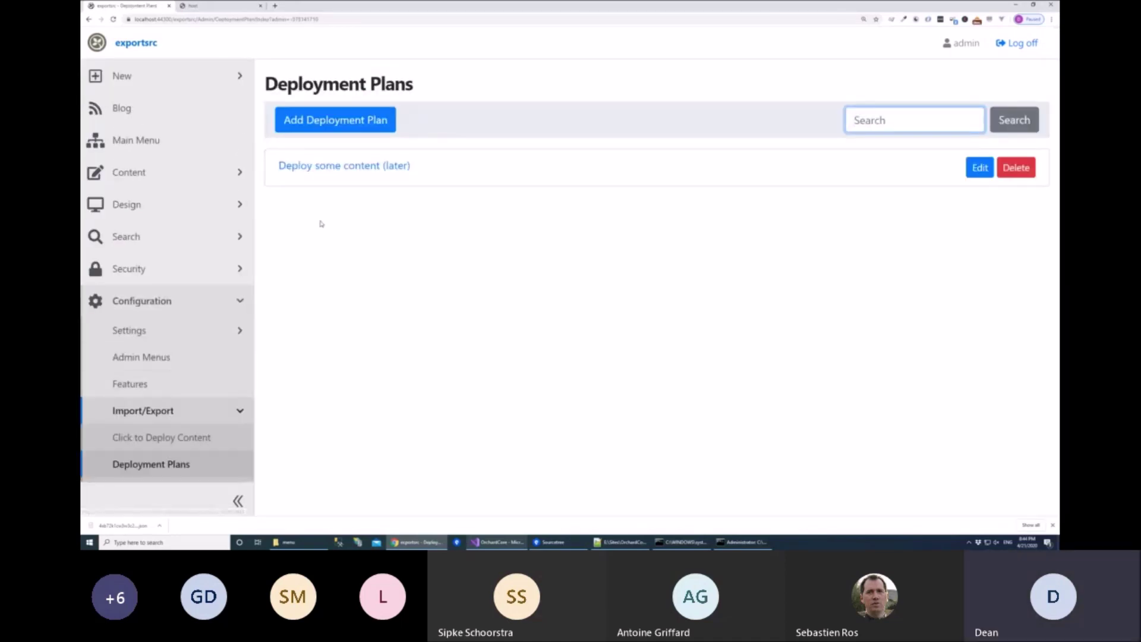
{"action": "left_click", "coordinate": [346, 167]}
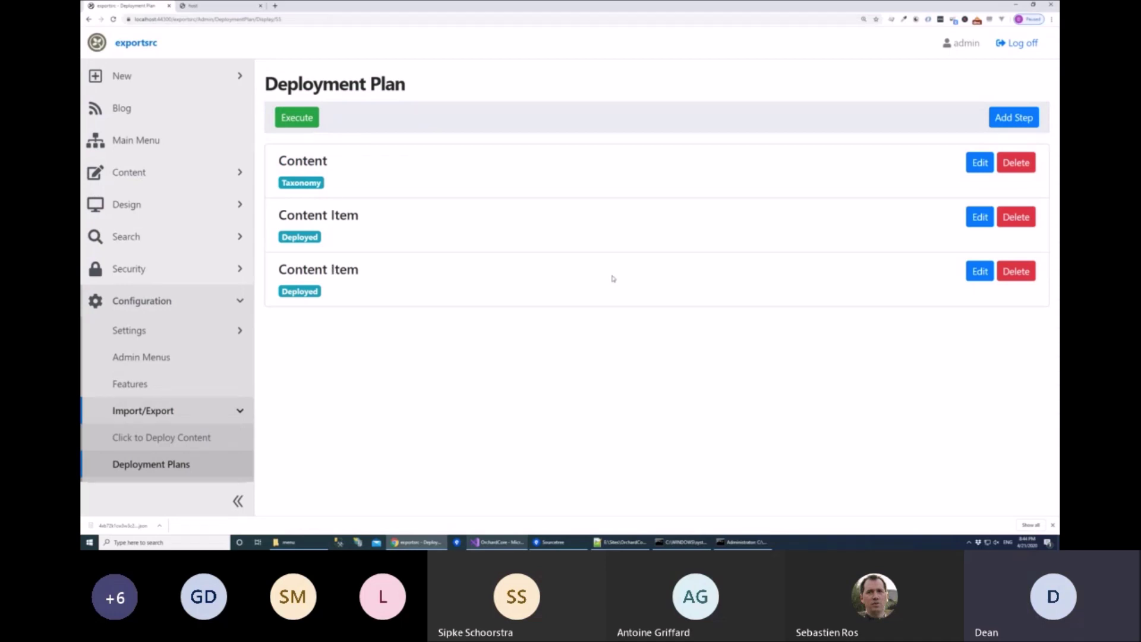
- Open the plan's last Content Item step and examine its JSON, including the ContentItemVersionId property
{"action": "left_click", "coordinate": [981, 272]}
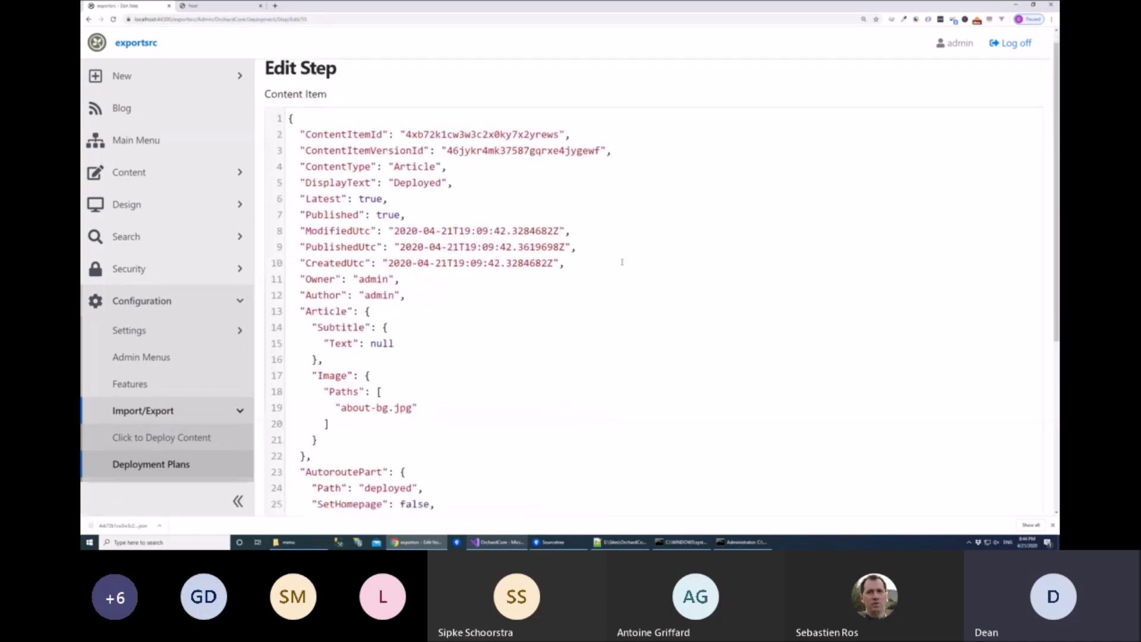
{"action": "scroll", "coordinate": [622, 262], "scroll_direction": "down", "scroll_amount": 1}
{"action": "scroll", "coordinate": [622, 262], "scroll_direction": "down", "scroll_amount": 3}
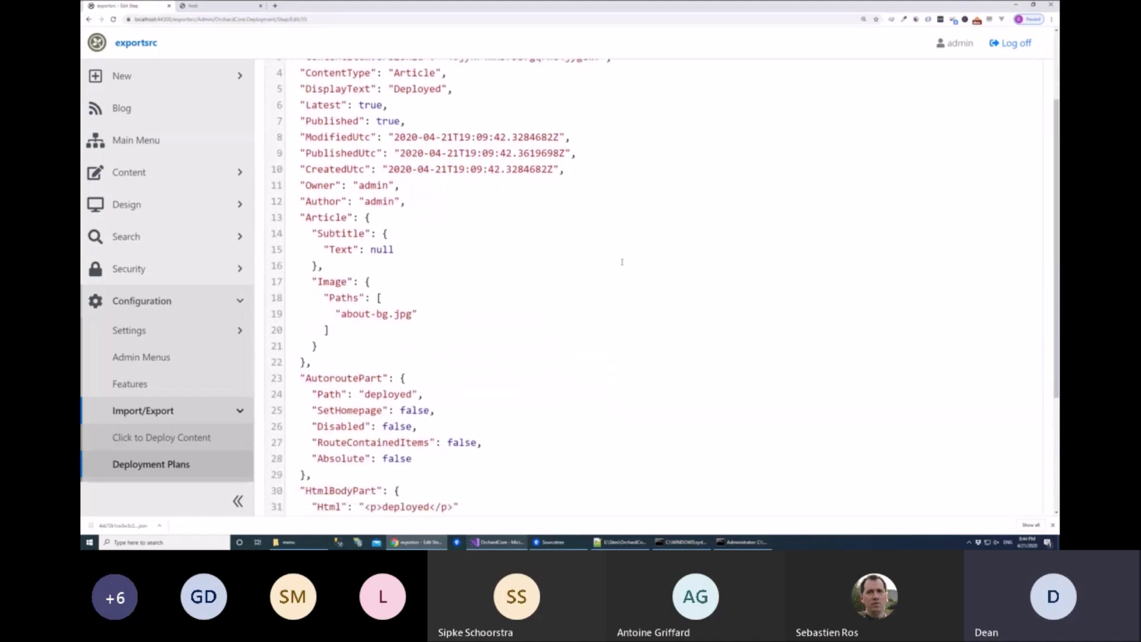
{"action": "scroll", "coordinate": [622, 262], "scroll_direction": "down", "scroll_amount": 1}
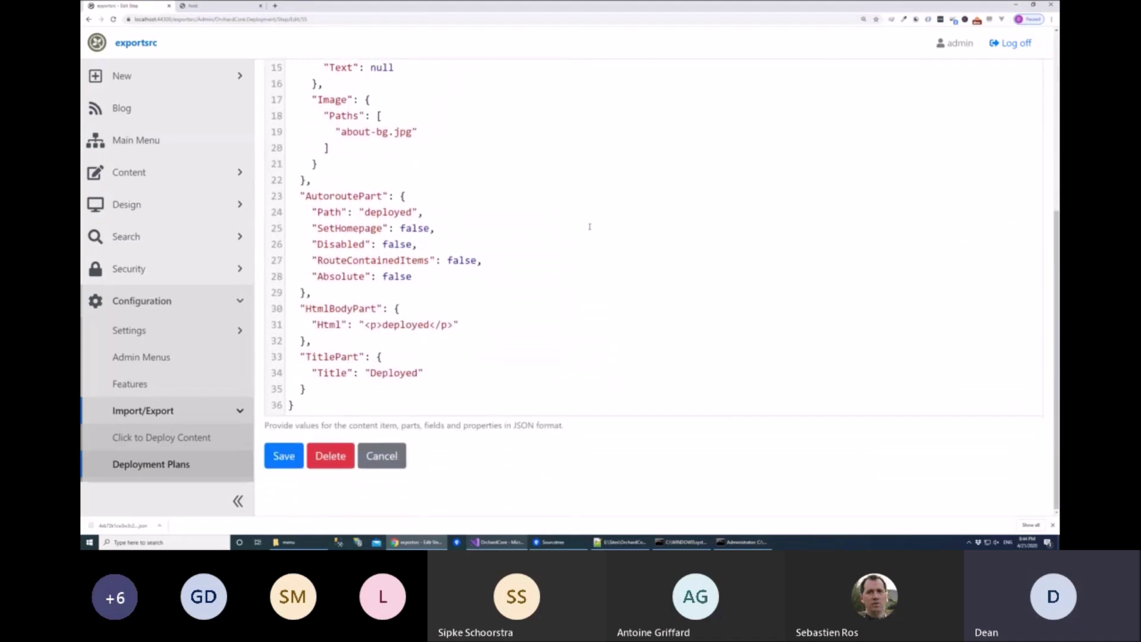
{"action": "scroll", "coordinate": [588, 226], "scroll_direction": "up", "scroll_amount": 3}
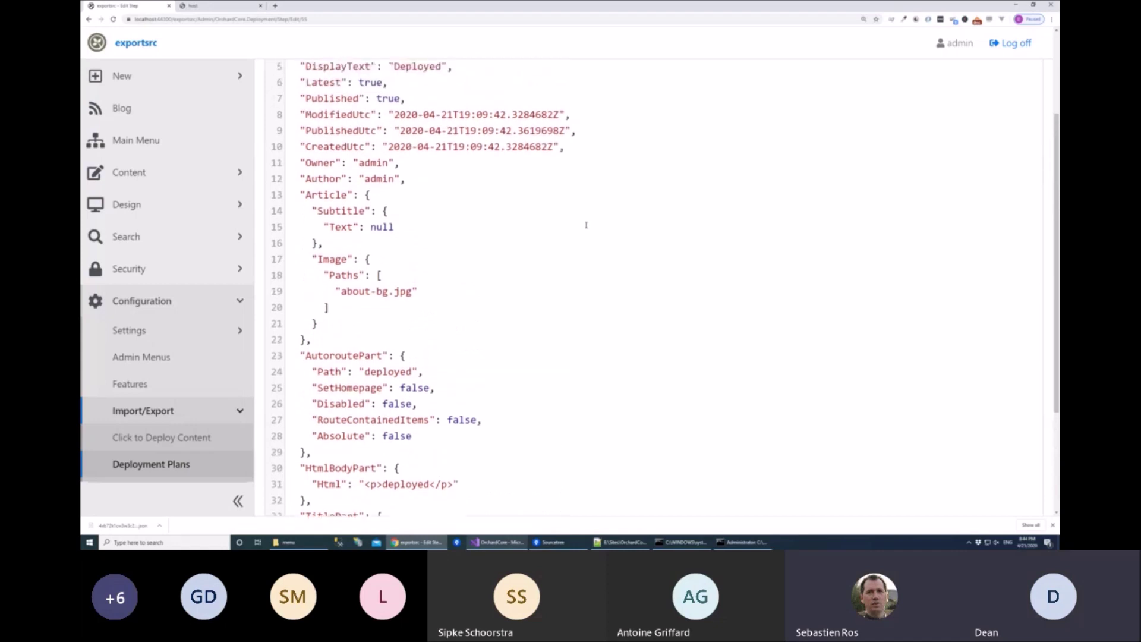
{"action": "scroll", "coordinate": [586, 224], "scroll_direction": "down", "scroll_amount": 3}
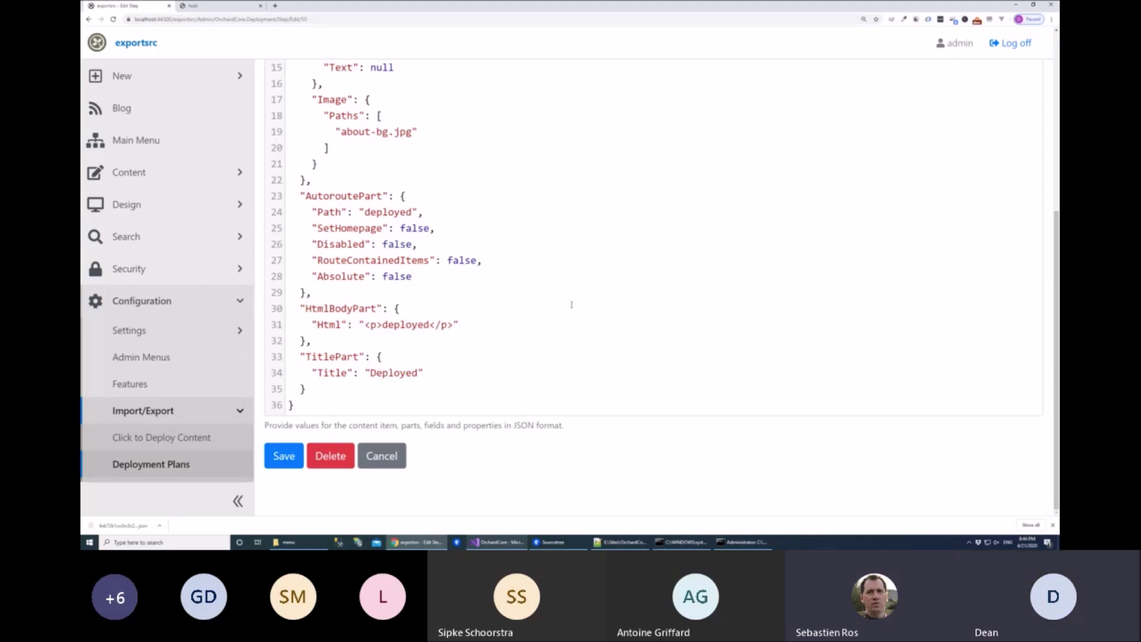
{"action": "scroll", "coordinate": [572, 305], "scroll_direction": "up", "scroll_amount": 1}
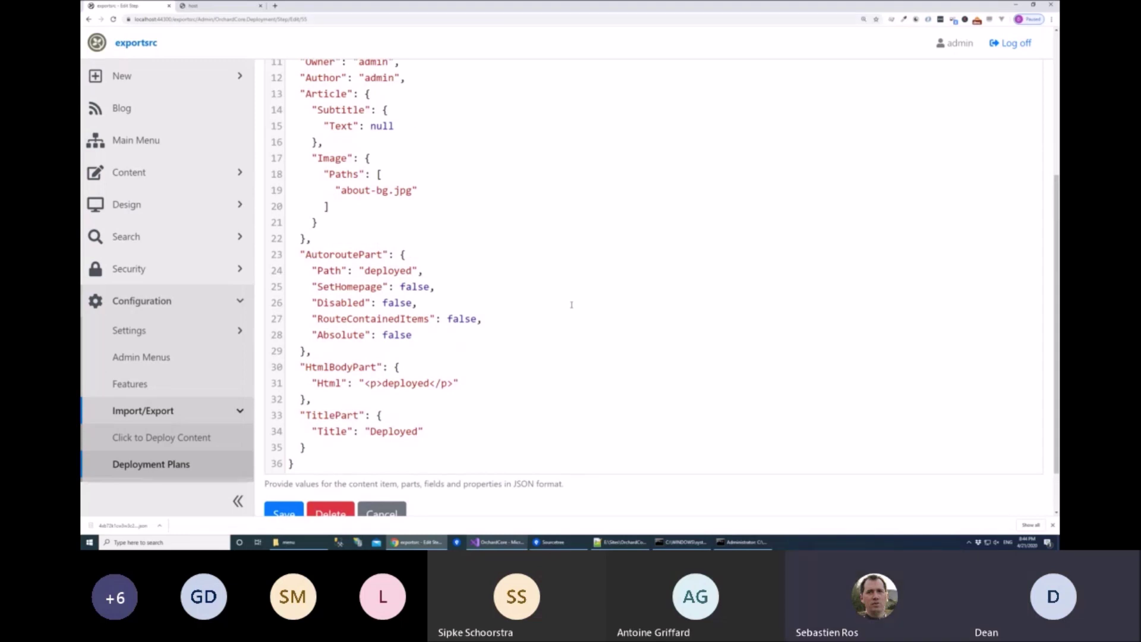
{"action": "scroll", "coordinate": [571, 304], "scroll_direction": "up", "scroll_amount": 1}
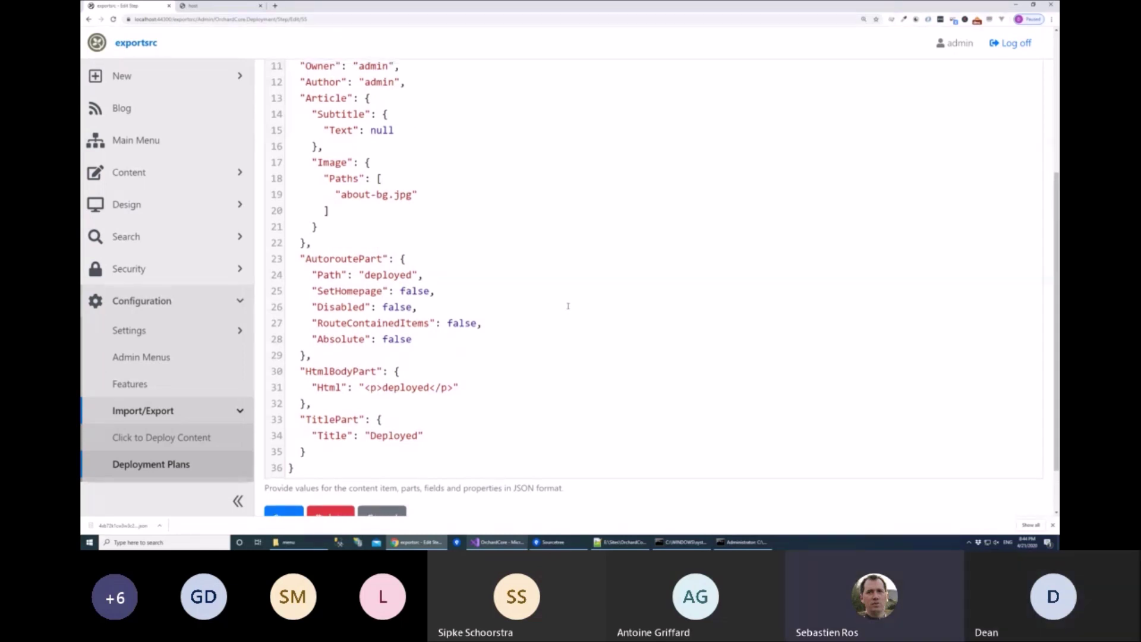
{"action": "scroll", "coordinate": [568, 306], "scroll_direction": "up", "scroll_amount": 4}
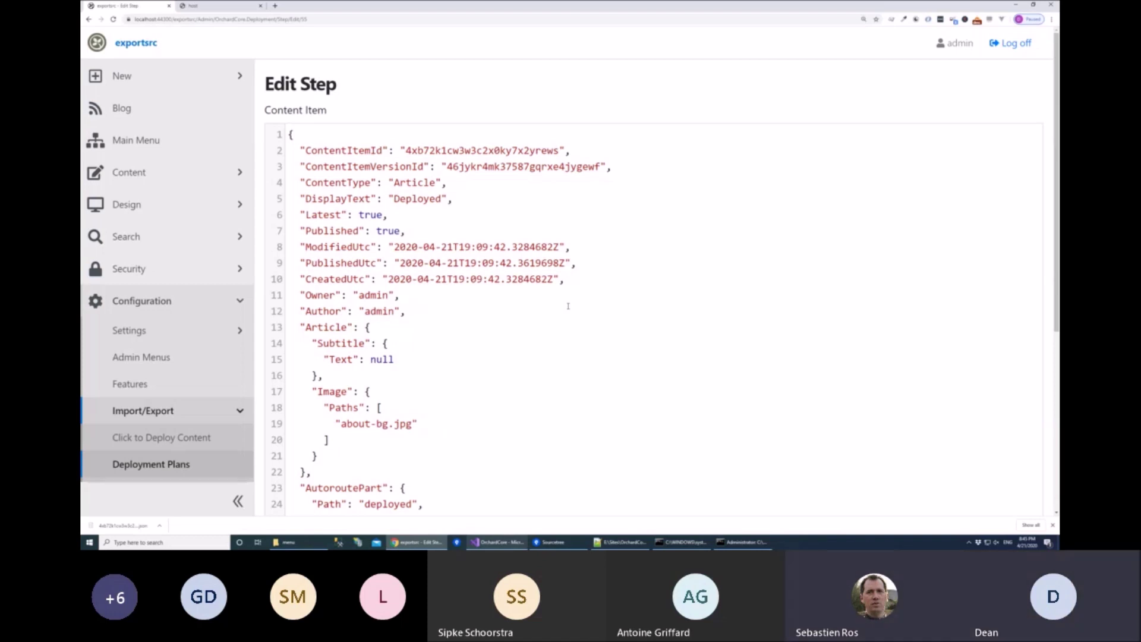
{"action": "scroll", "coordinate": [547, 325], "scroll_direction": "down", "scroll_amount": 1}
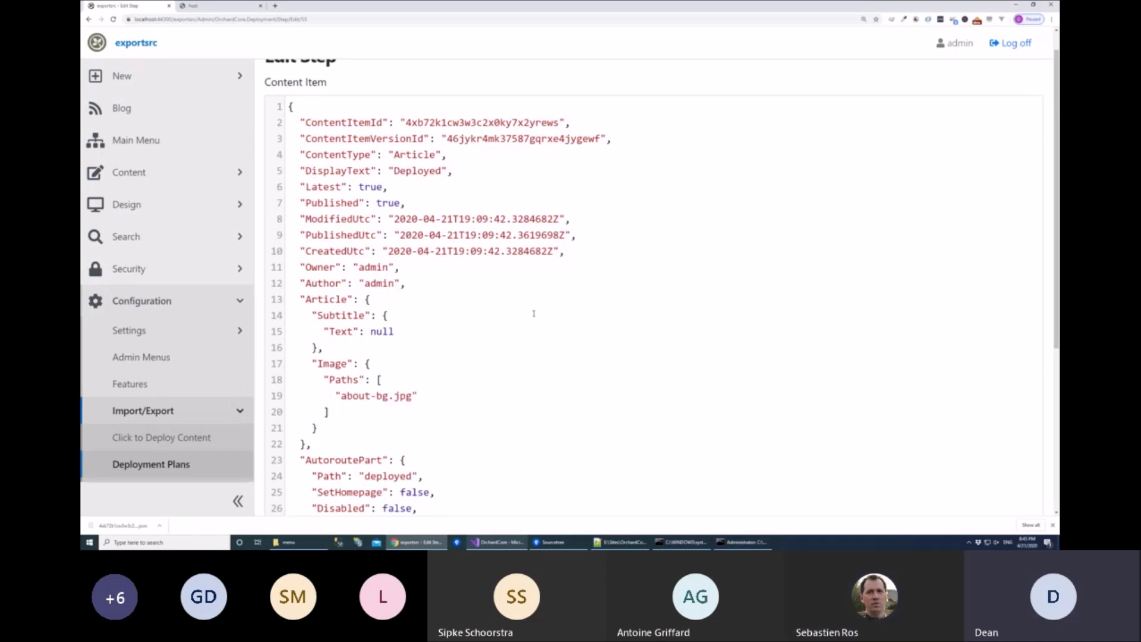
{"action": "scroll", "coordinate": [533, 313], "scroll_direction": "down", "scroll_amount": 2}
{"action": "scroll", "coordinate": [414, 271], "scroll_direction": "down", "scroll_amount": 2}
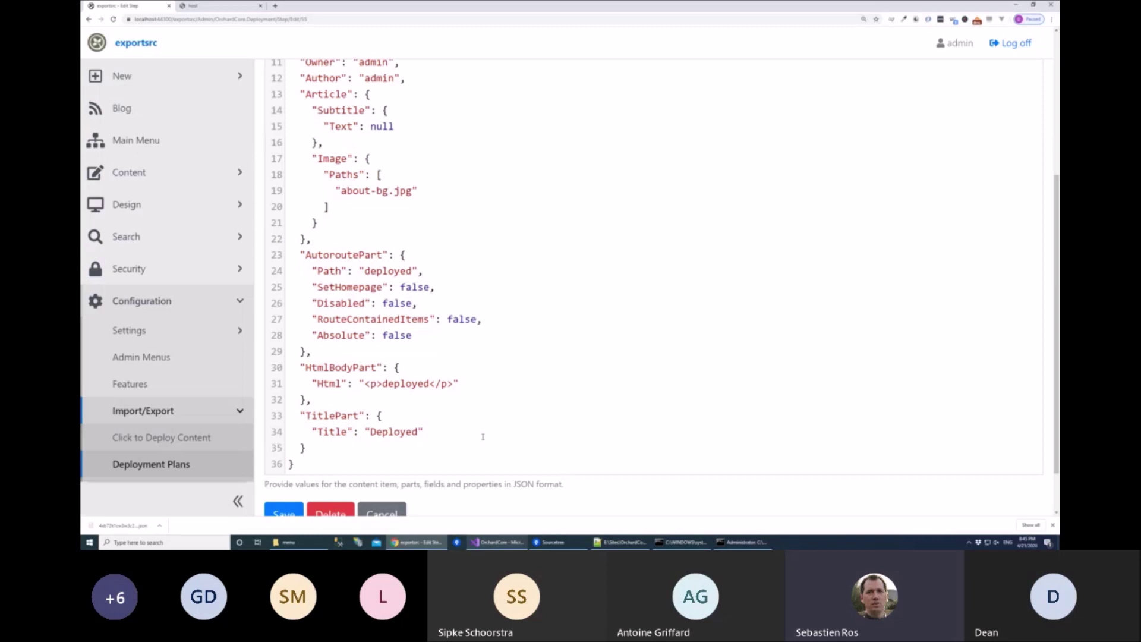
{"action": "scroll", "coordinate": [483, 437], "scroll_direction": "up", "scroll_amount": 1}
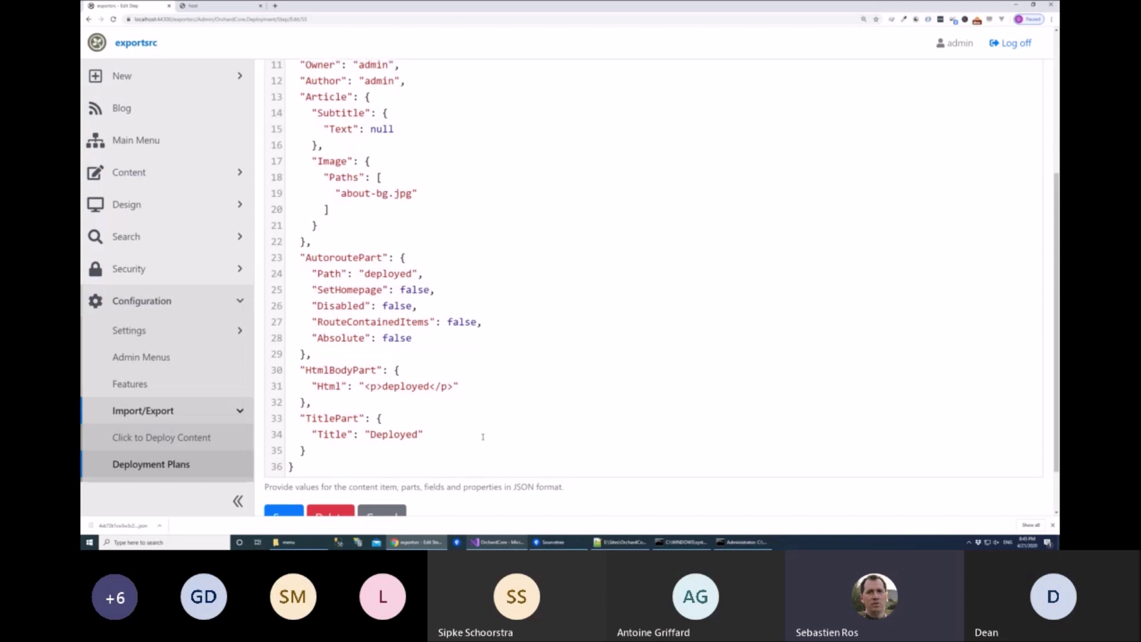
{"action": "scroll", "coordinate": [483, 437], "scroll_direction": "up", "scroll_amount": 4}
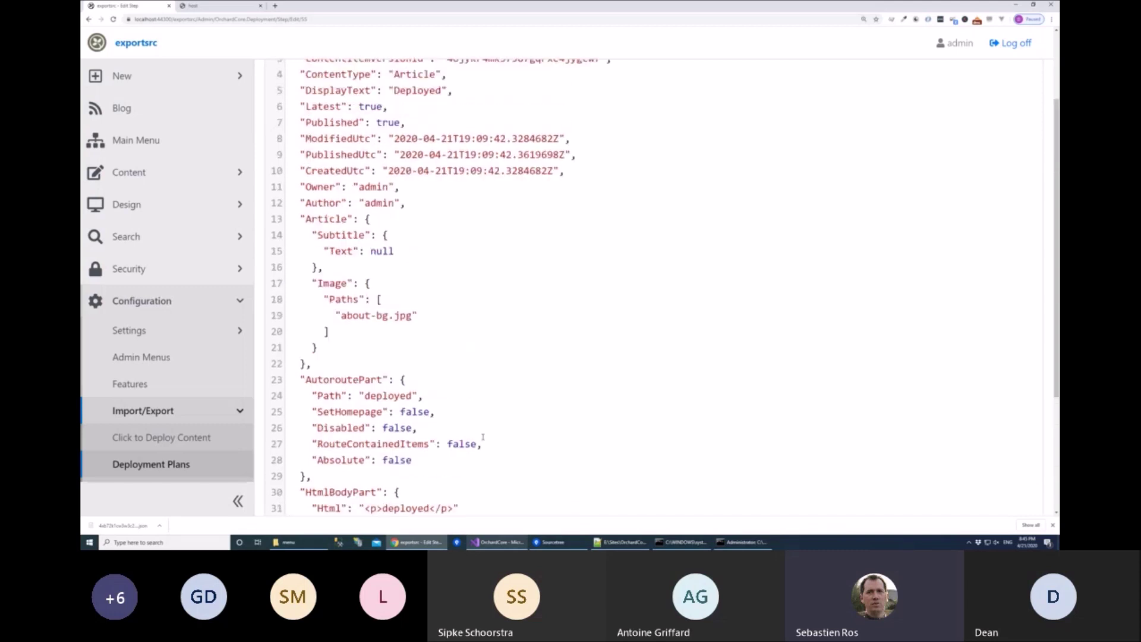
{"action": "scroll", "coordinate": [482, 437], "scroll_direction": "up", "scroll_amount": 2}
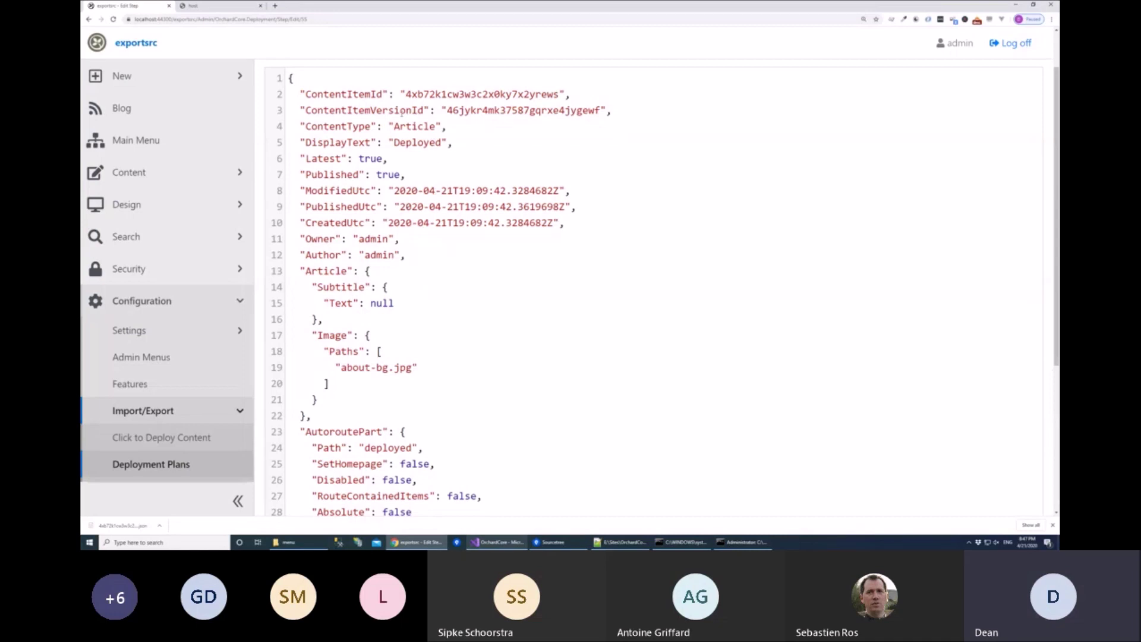
{"action": "double_click", "coordinate": [401, 111]}
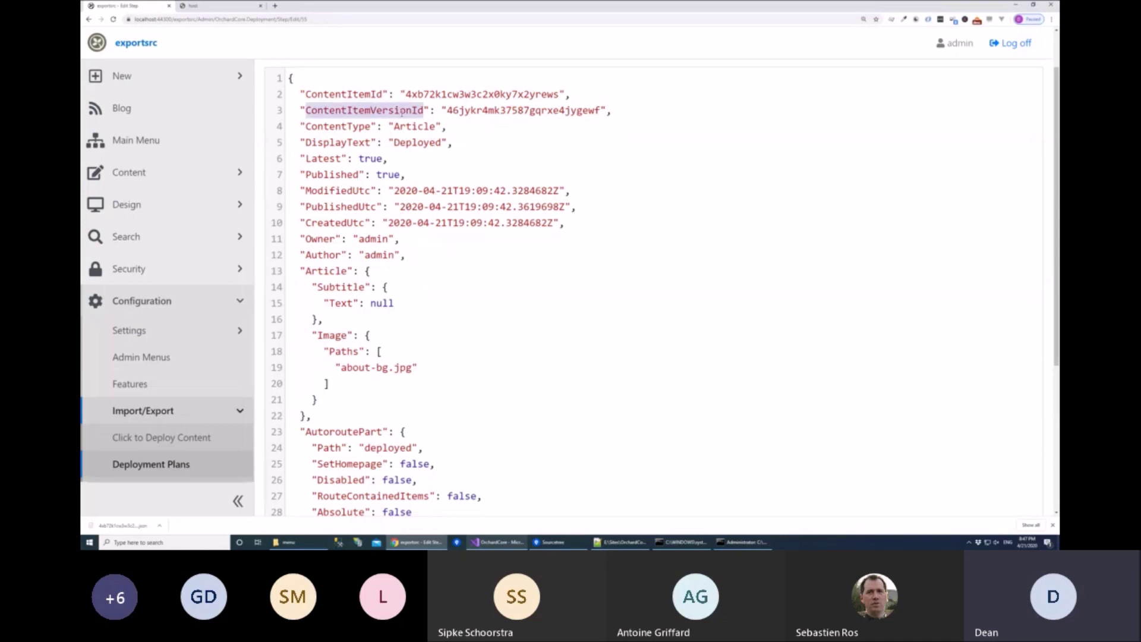
- Return to the content items list and view the Deployed article as JSON
{"action": "left_click", "coordinate": [234, 179]}
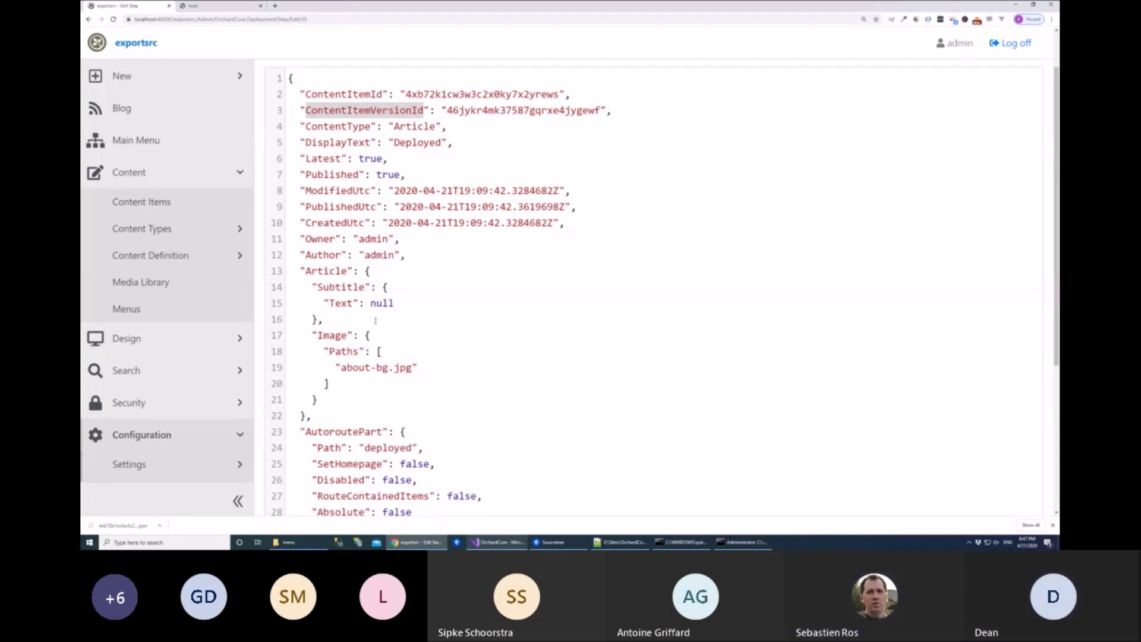
{"action": "scroll", "coordinate": [346, 298], "scroll_direction": "down", "scroll_amount": 1}
{"action": "scroll", "coordinate": [340, 294], "scroll_direction": "down", "scroll_amount": 5}
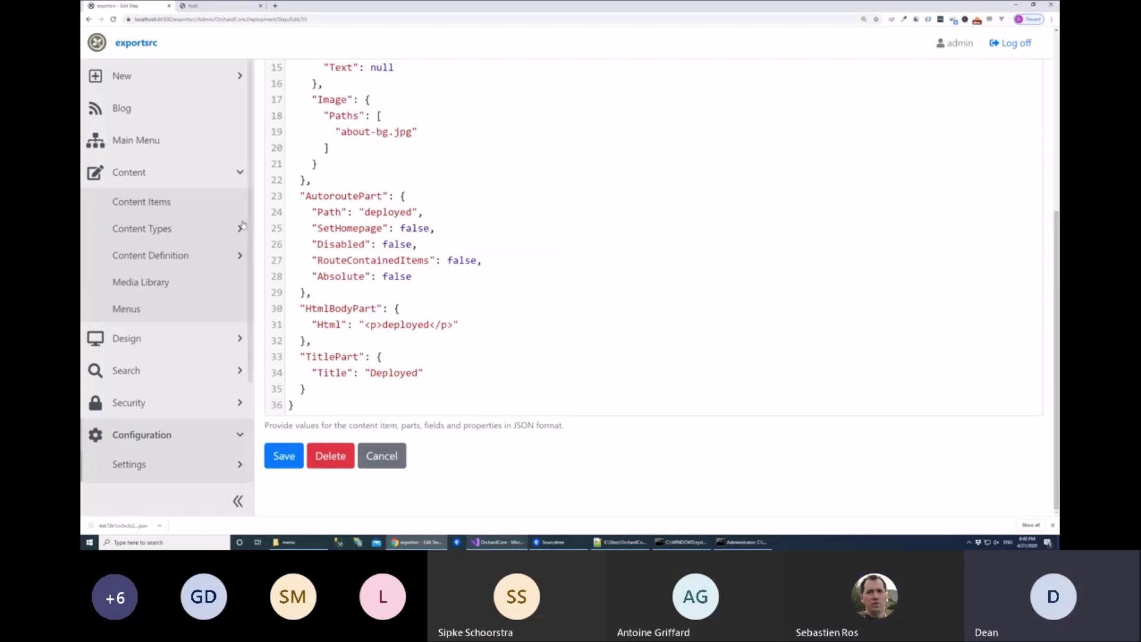
{"action": "left_click", "coordinate": [214, 205]}
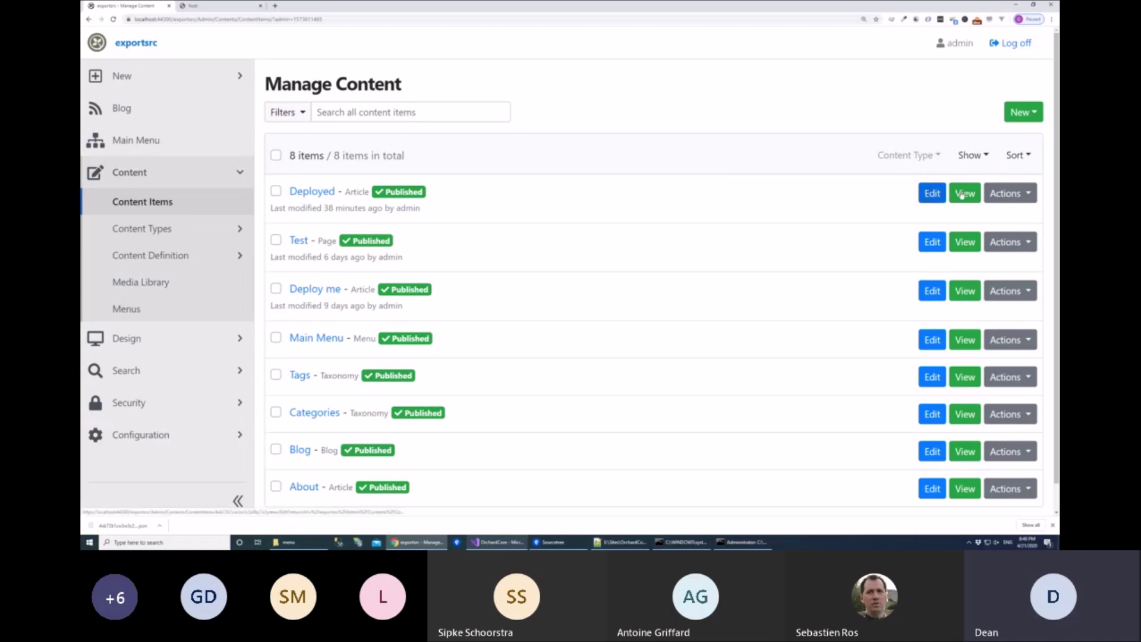
{"action": "left_click", "coordinate": [1033, 195]}
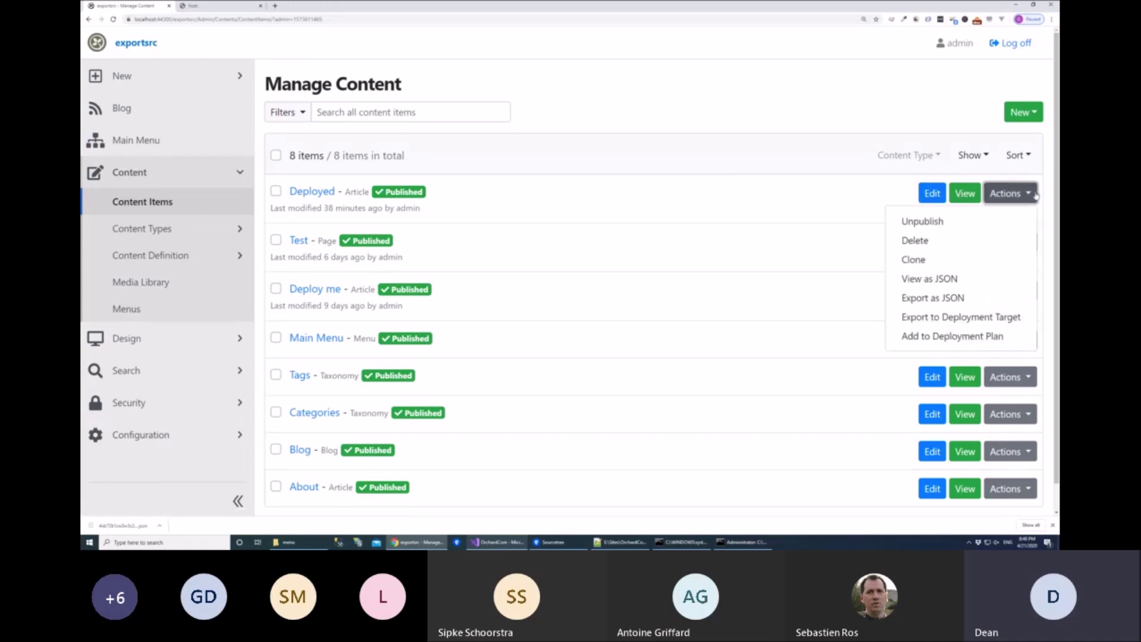
{"action": "left_click", "coordinate": [939, 281]}
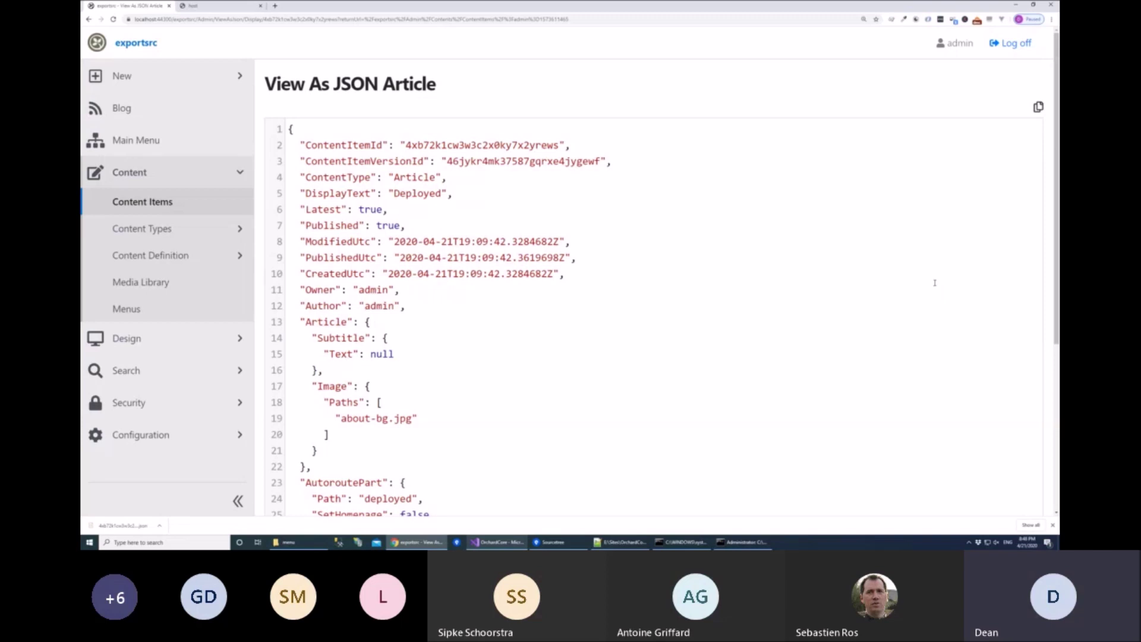
- Review the Deployed article's JSON and export it as JSON
{"action": "scroll", "coordinate": [934, 283], "scroll_direction": "down", "scroll_amount": 3}
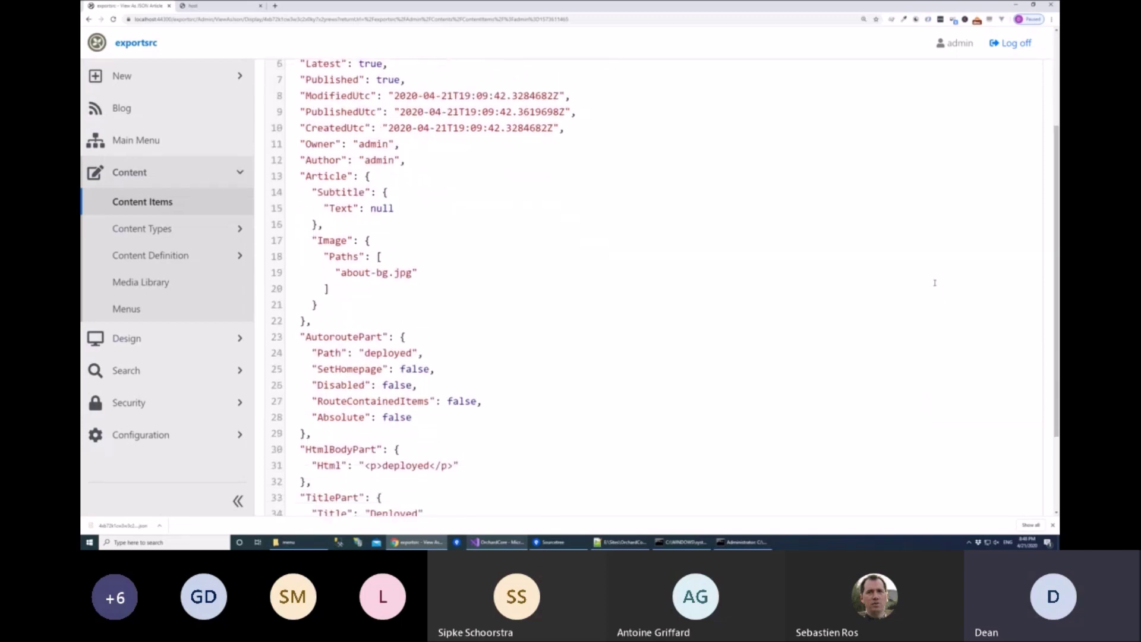
{"action": "scroll", "coordinate": [934, 283], "scroll_direction": "up", "scroll_amount": 1}
{"action": "scroll", "coordinate": [934, 283], "scroll_direction": "up", "scroll_amount": 3}
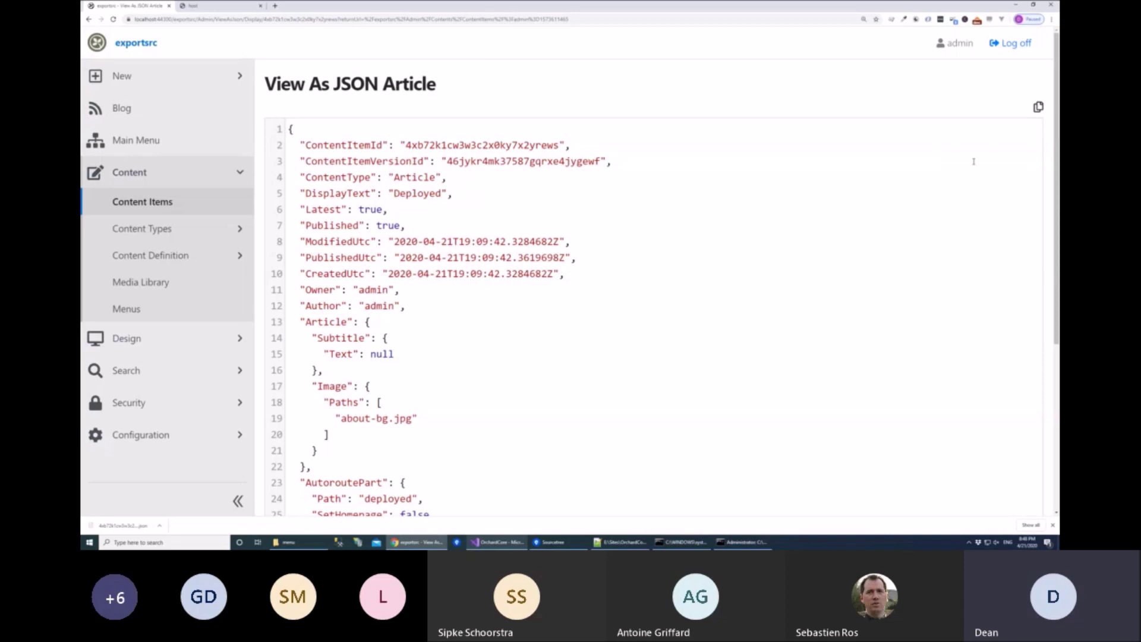
{"action": "scroll", "coordinate": [963, 169], "scroll_direction": "down", "scroll_amount": 4}
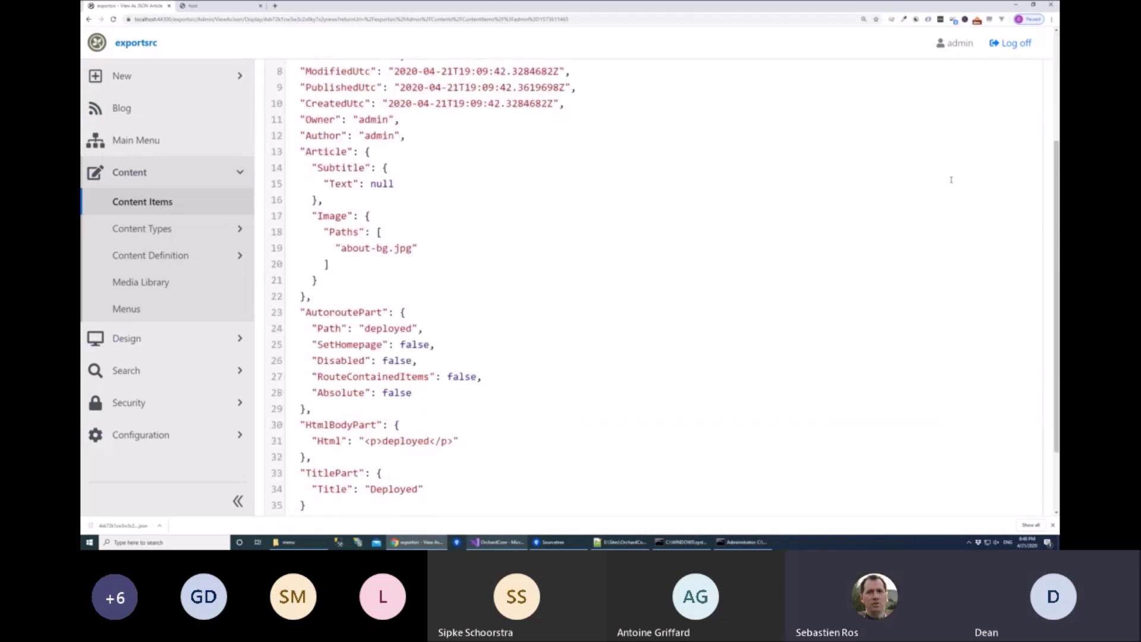
{"action": "scroll", "coordinate": [951, 179], "scroll_direction": "down", "scroll_amount": 1}
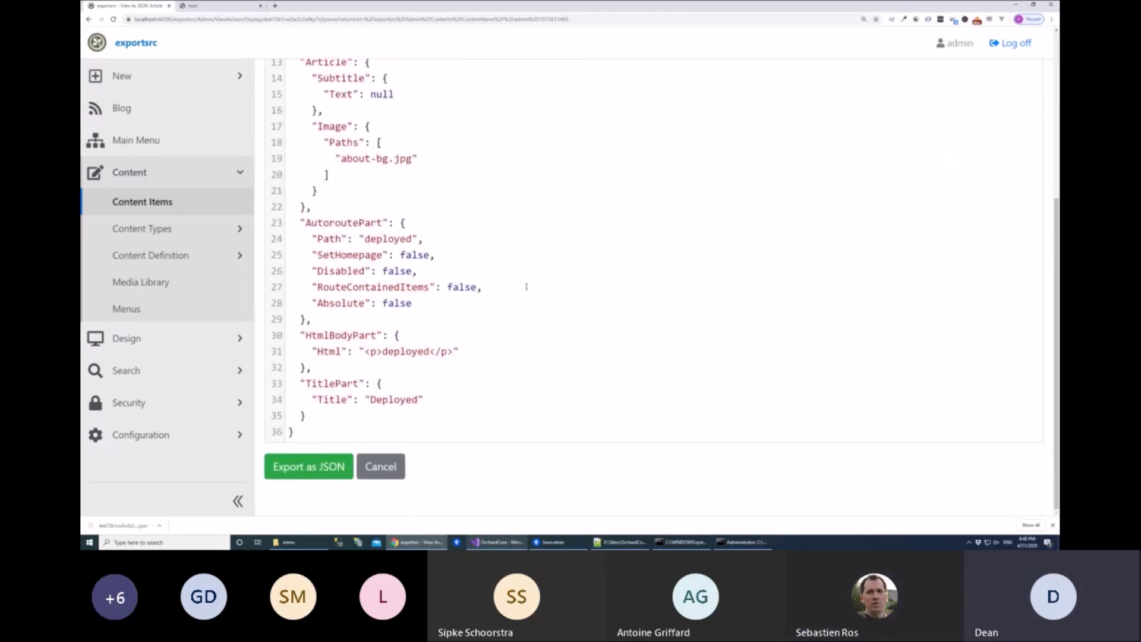
{"action": "left_click", "coordinate": [326, 469]}
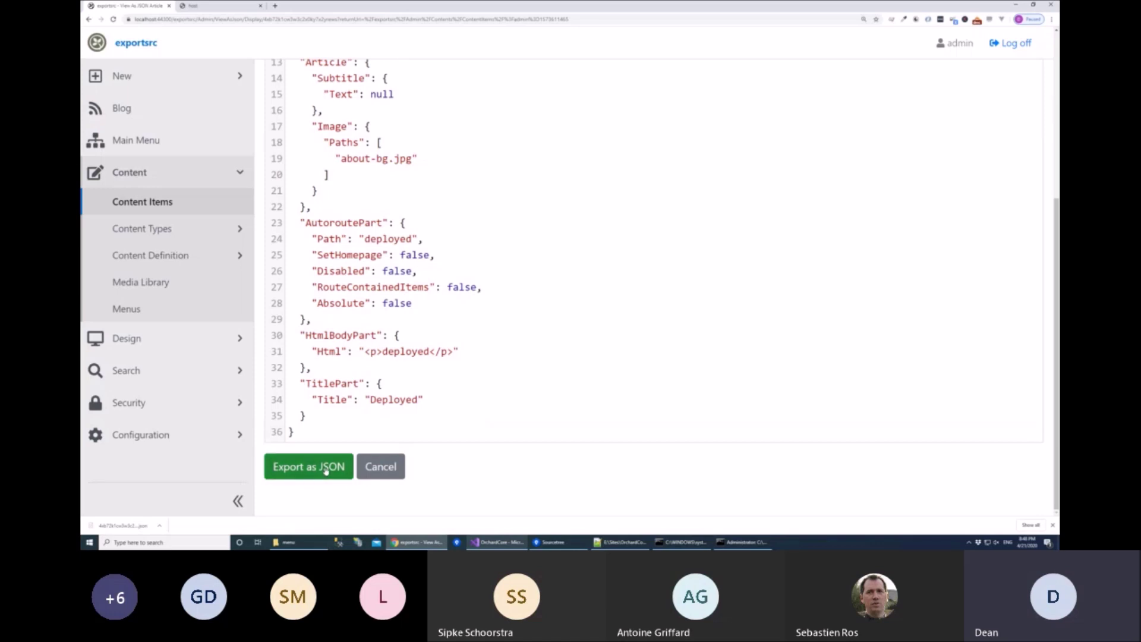
- Locate the exported JSON file in the Downloads folder and bring up the options for opening it
{"action": "left_click", "coordinate": [160, 525]}
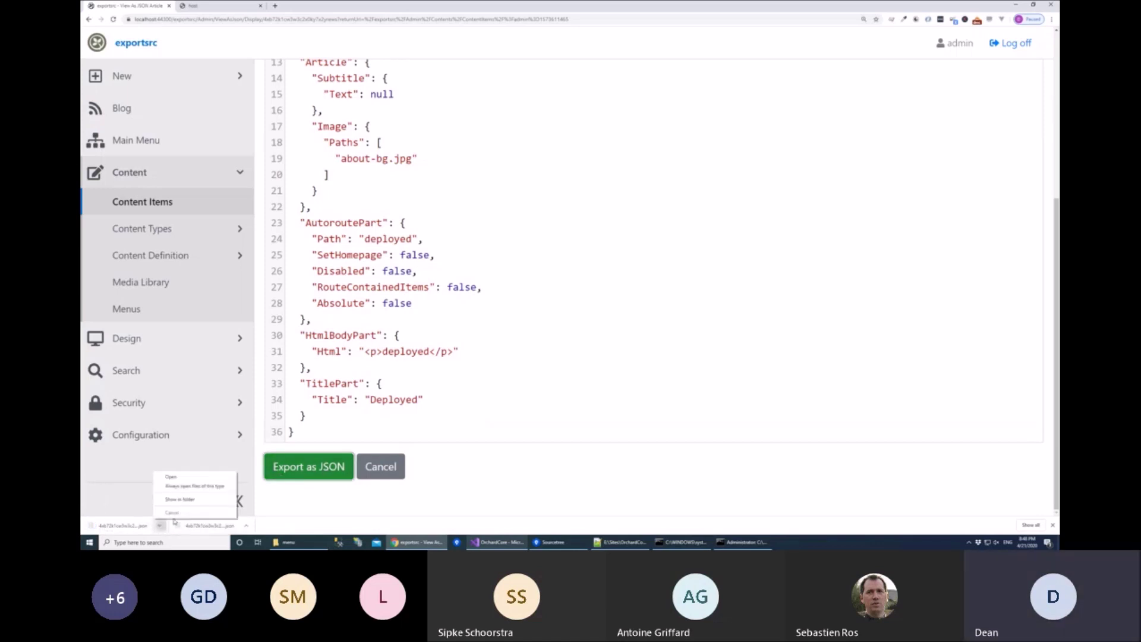
{"action": "left_click", "coordinate": [190, 500]}
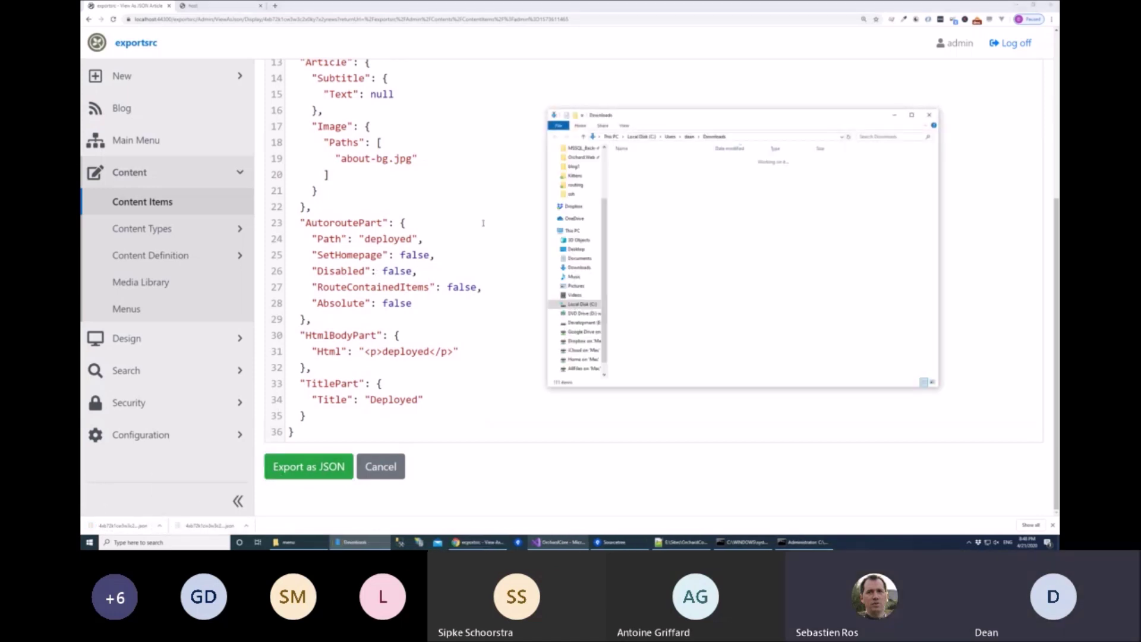
{"action": "right_click", "coordinate": [673, 172]}
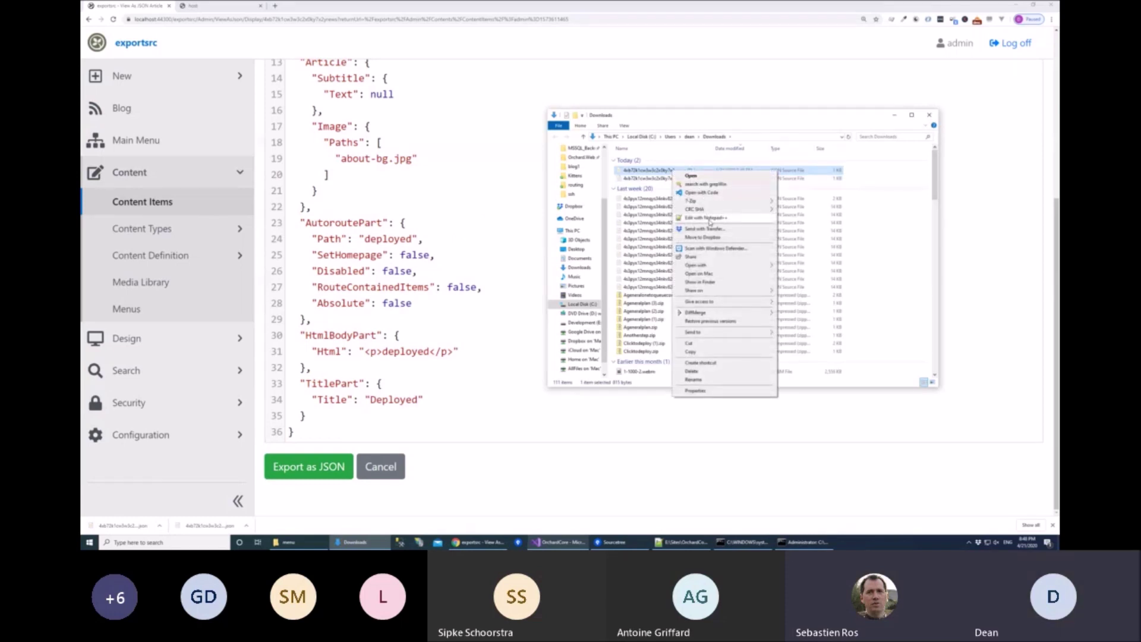
- Return to the content items list and export the Deployed article as JSON directly from there
{"action": "left_click", "coordinate": [211, 205]}
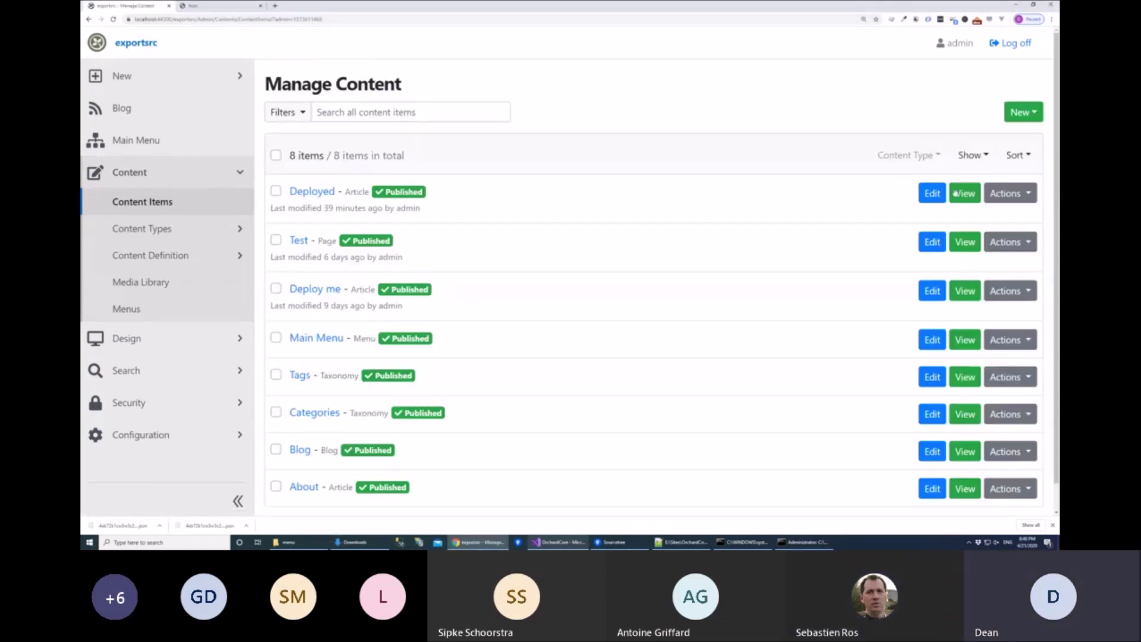
{"action": "left_click", "coordinate": [1024, 195]}
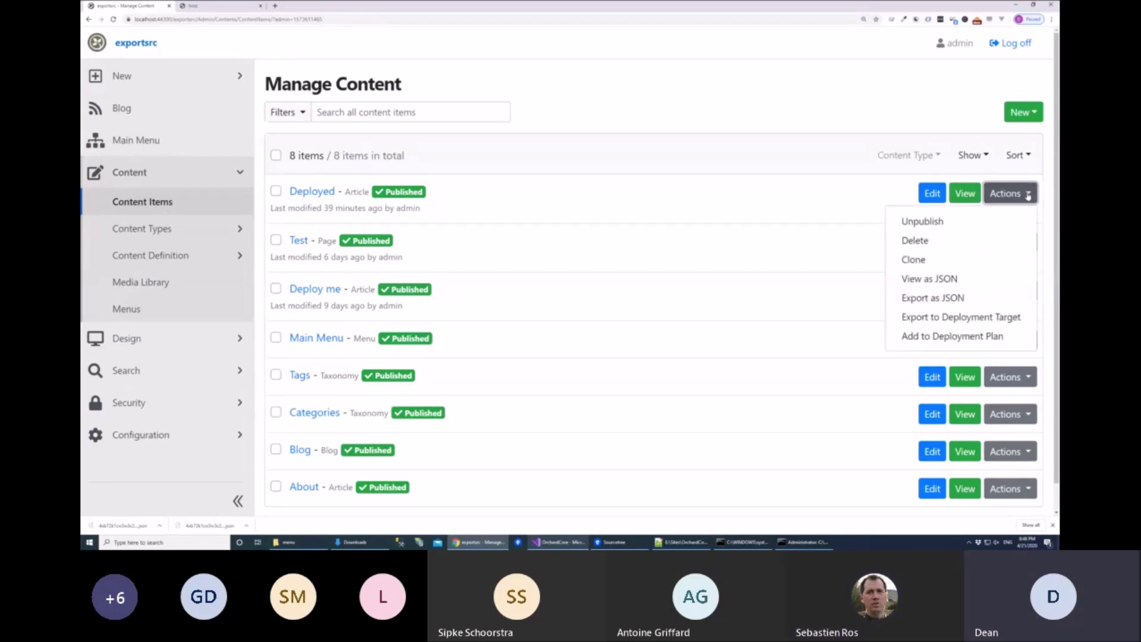
{"action": "left_click", "coordinate": [937, 299]}
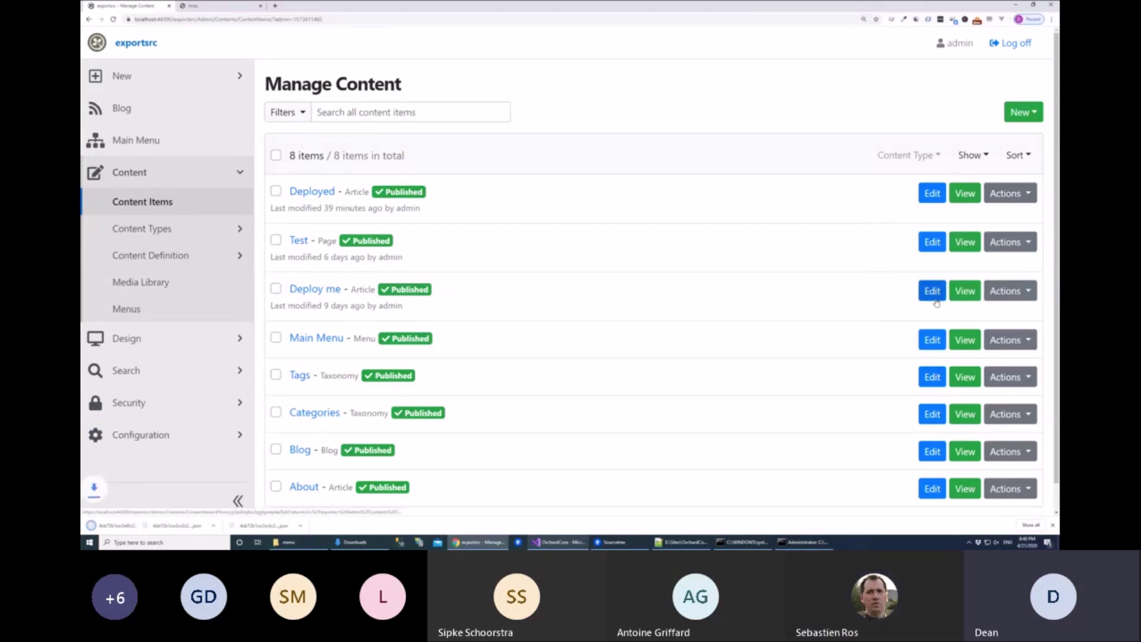
- Edit the Deployed article, add "draft" to its HtmlBody text and save the article as a draft
{"action": "left_click", "coordinate": [1025, 195]}
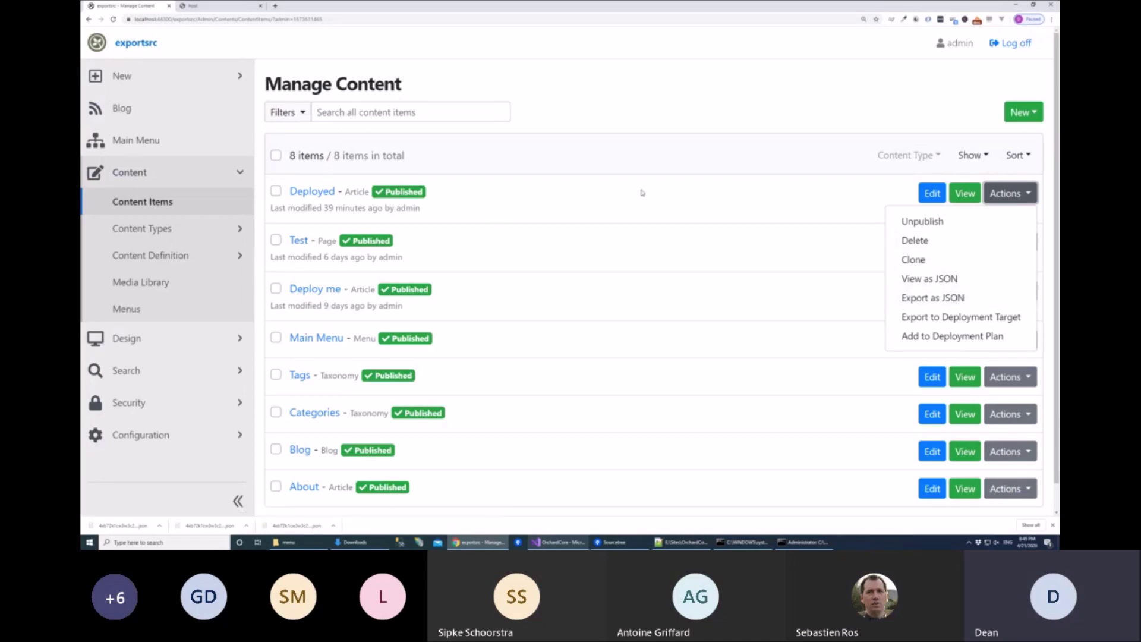
{"action": "left_click", "coordinate": [931, 193]}
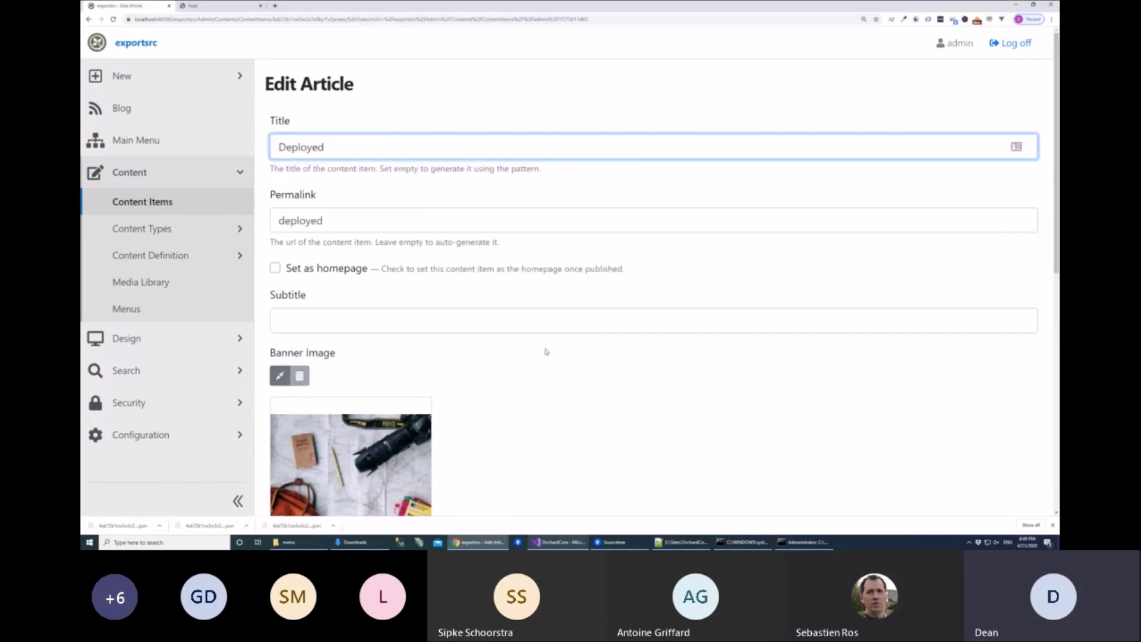
{"action": "scroll", "coordinate": [546, 351], "scroll_direction": "down", "scroll_amount": 8}
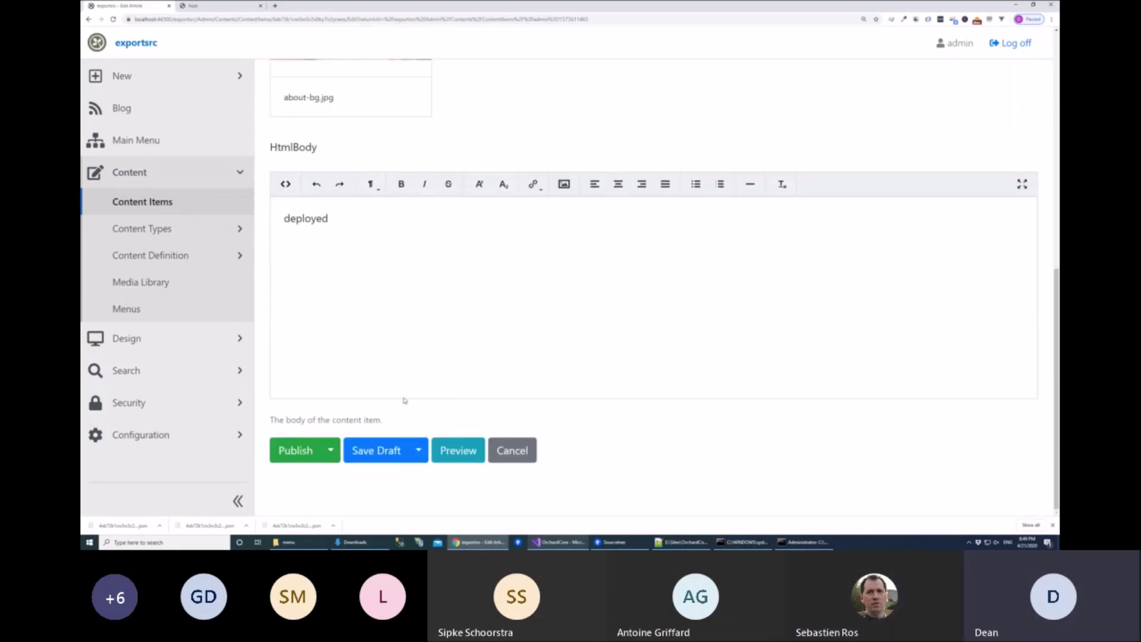
{"action": "left_click", "coordinate": [352, 233]}
{"action": "type", "text": "draft"}
{"action": "left_click", "coordinate": [390, 451]}
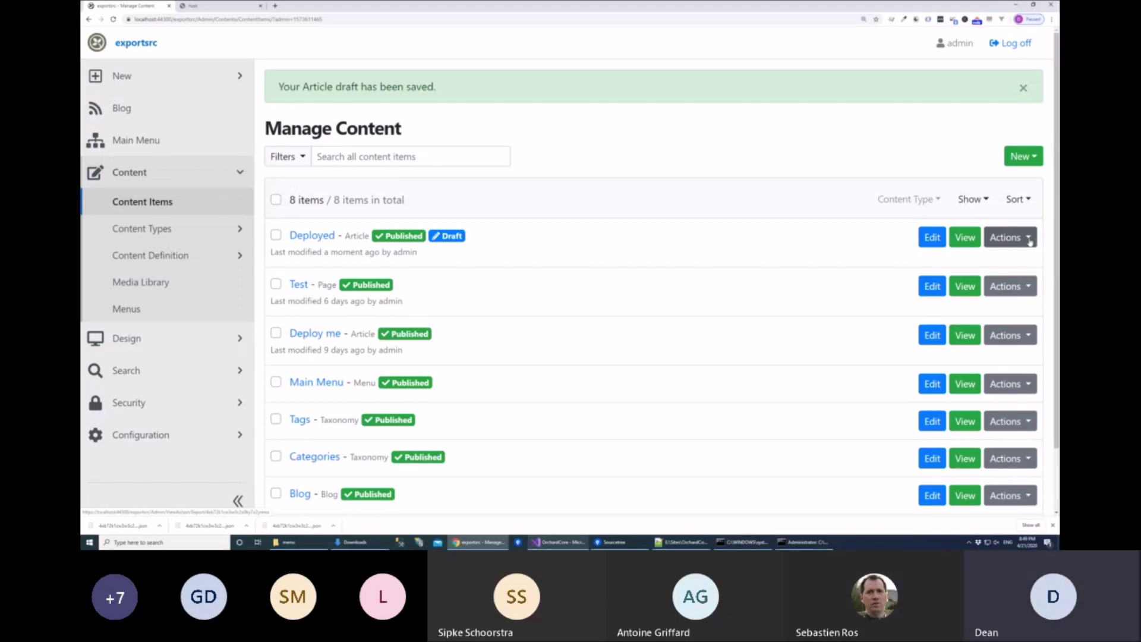
- Export the draft version of the Deployed article as JSON from the content items list
{"action": "left_click", "coordinate": [1030, 241]}
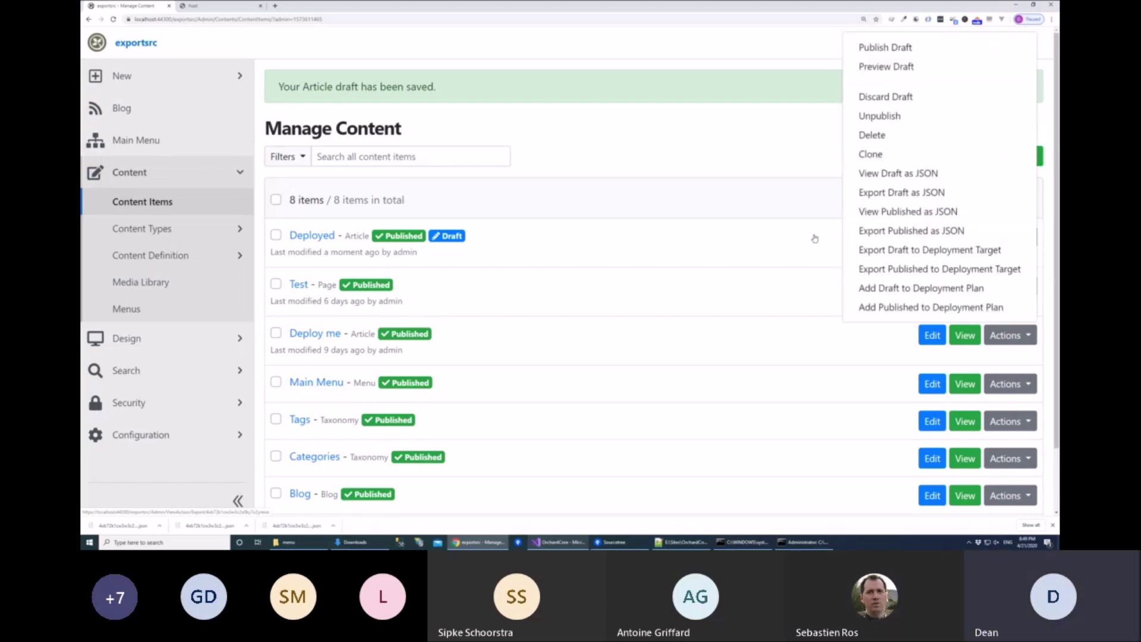
{"action": "left_click", "coordinate": [915, 194]}
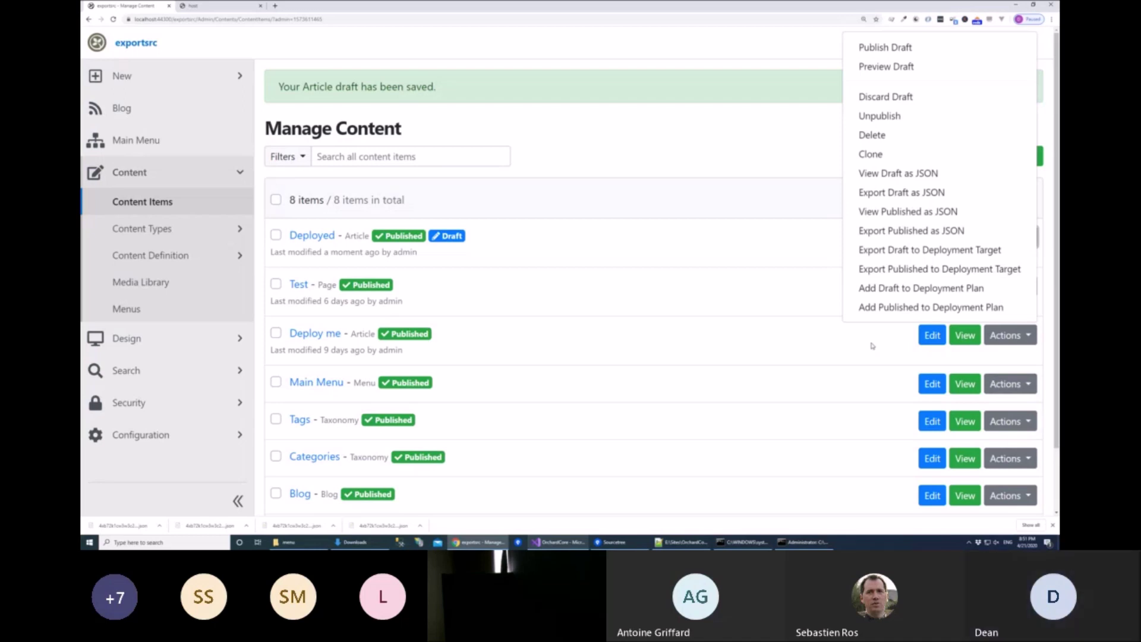
{"action": "left_click", "coordinate": [799, 237]}
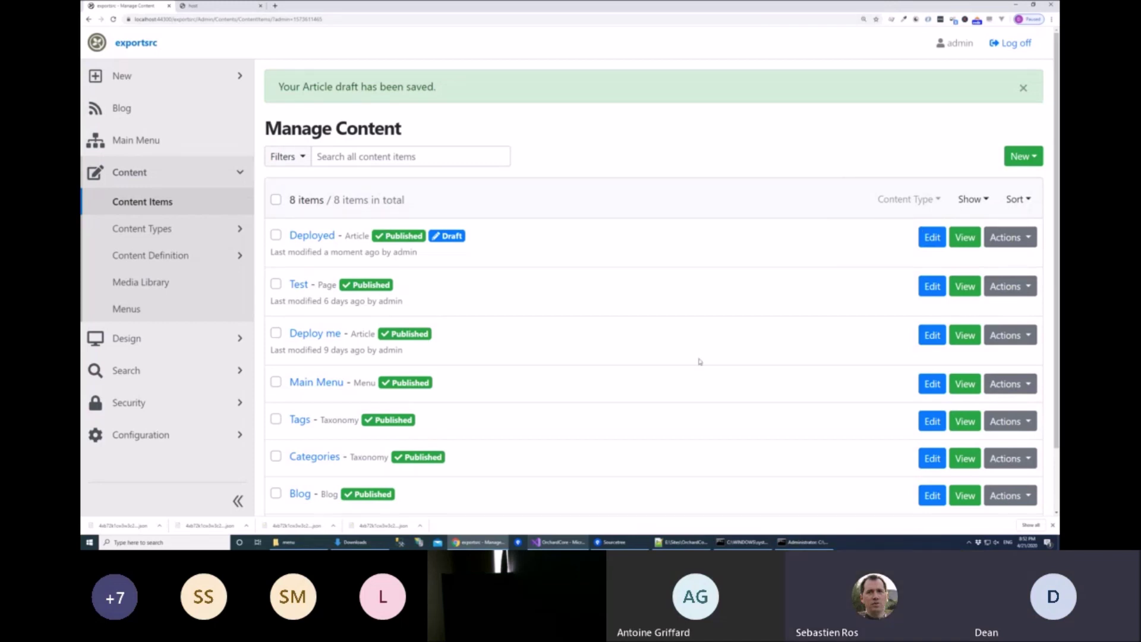
- Open the site's Features configuration and filter the features by "view"
{"action": "left_click", "coordinate": [239, 435]}
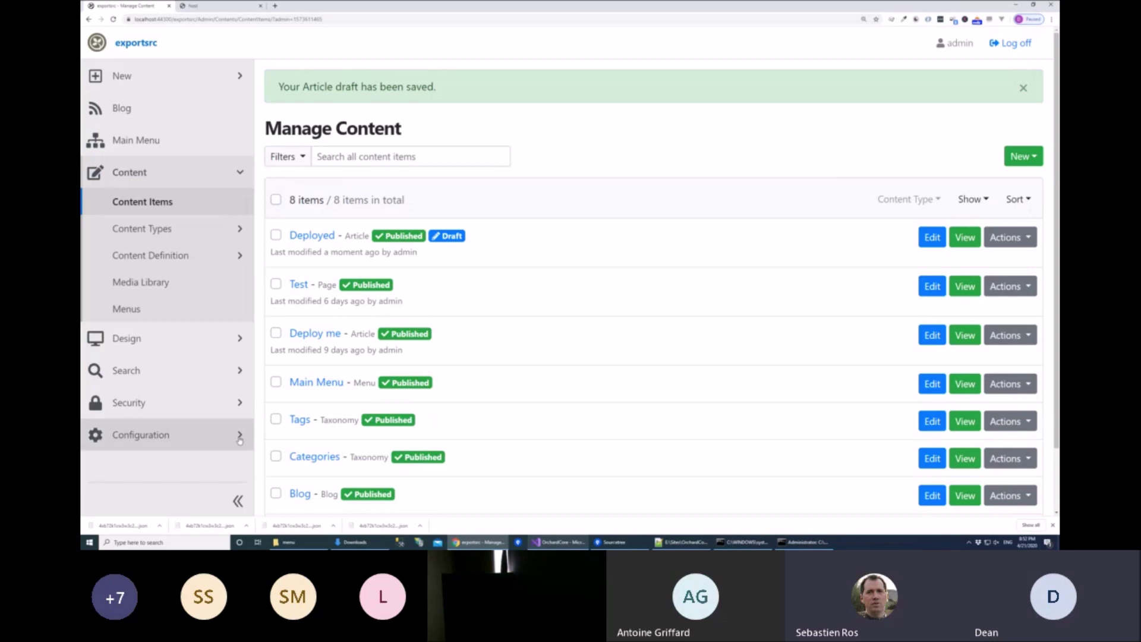
{"action": "left_click", "coordinate": [239, 462]}
{"action": "scroll", "coordinate": [225, 428], "scroll_direction": "down", "scroll_amount": 3}
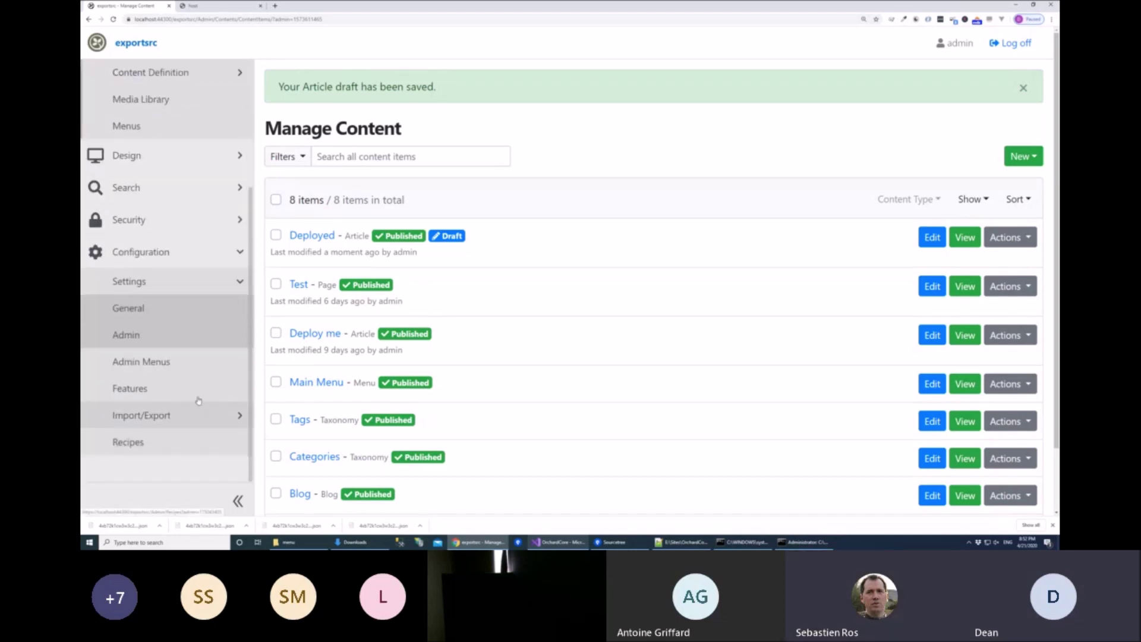
{"action": "left_click", "coordinate": [190, 395]}
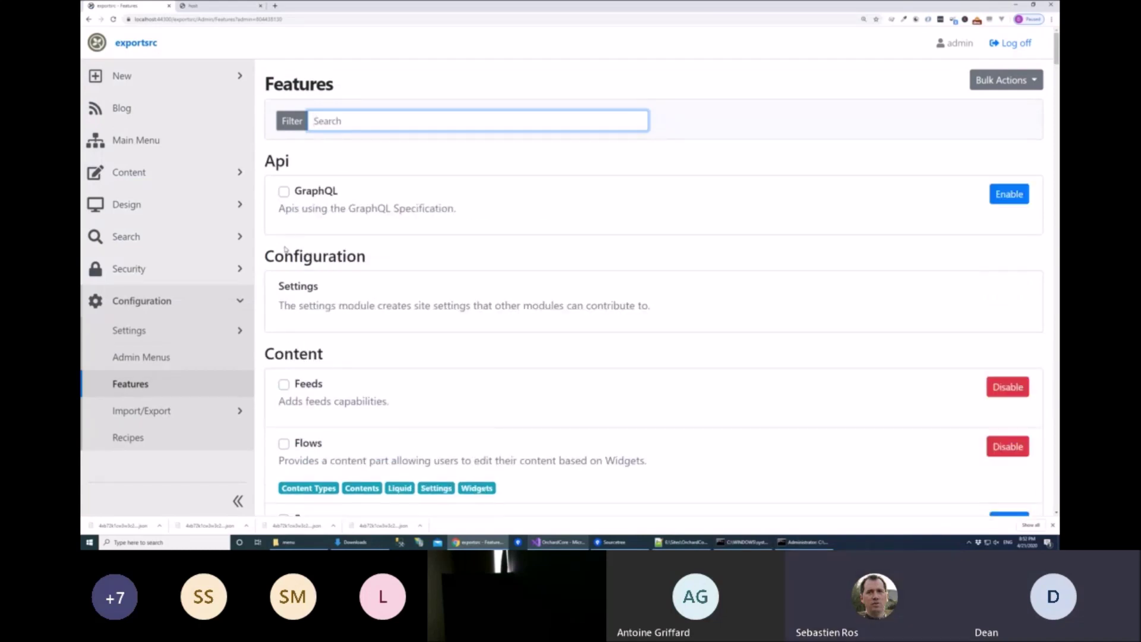
{"action": "type", "text": "view"}
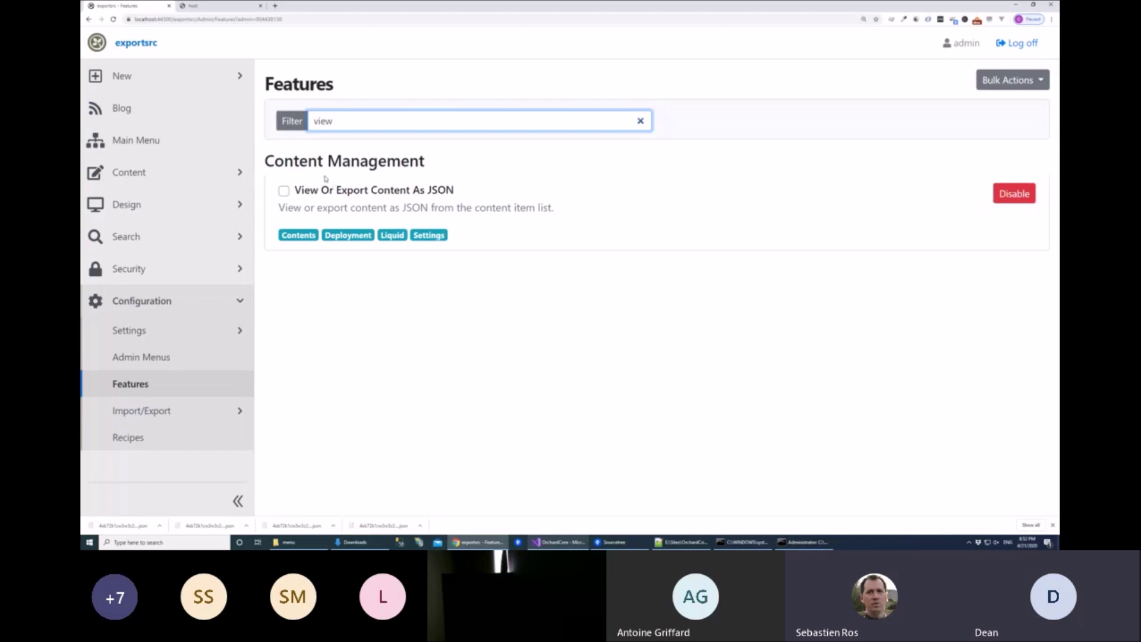
- Return to the content items list and review the draft and published actions offered for the Deployed article
{"action": "left_click", "coordinate": [231, 173]}
{"action": "left_click", "coordinate": [230, 200]}
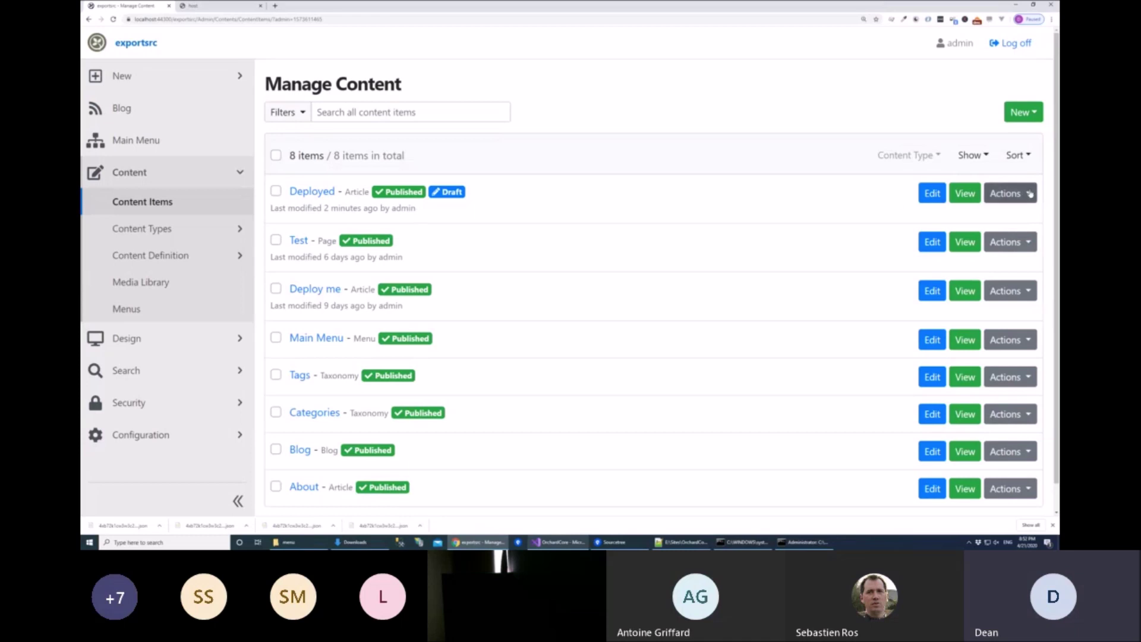
{"action": "left_click", "coordinate": [1028, 194]}
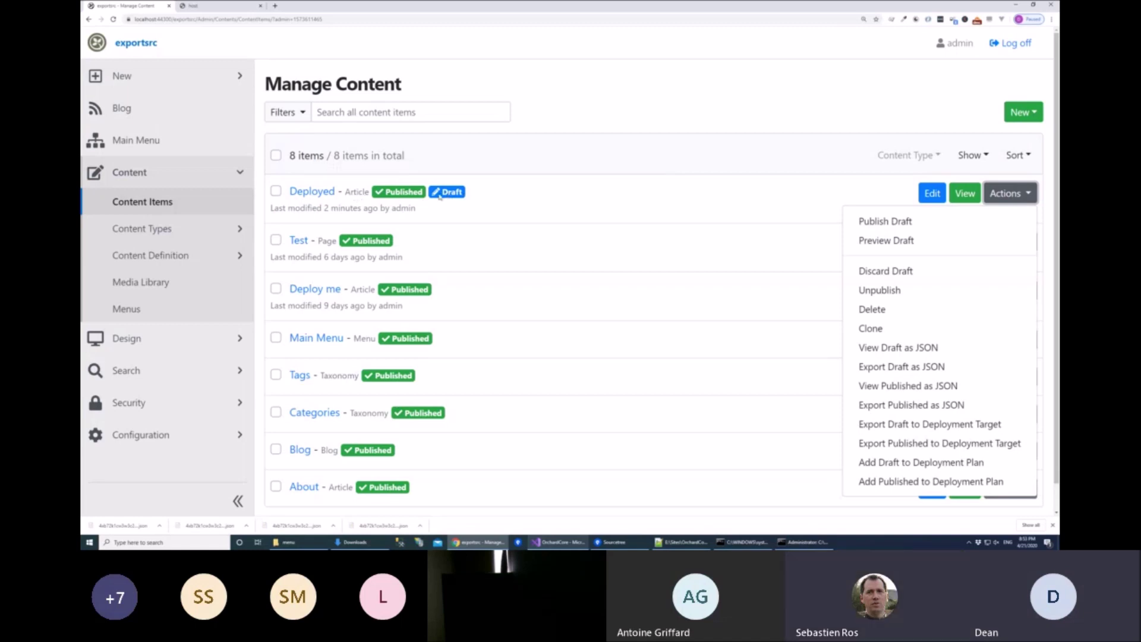
{"action": "left_click", "coordinate": [485, 190]}
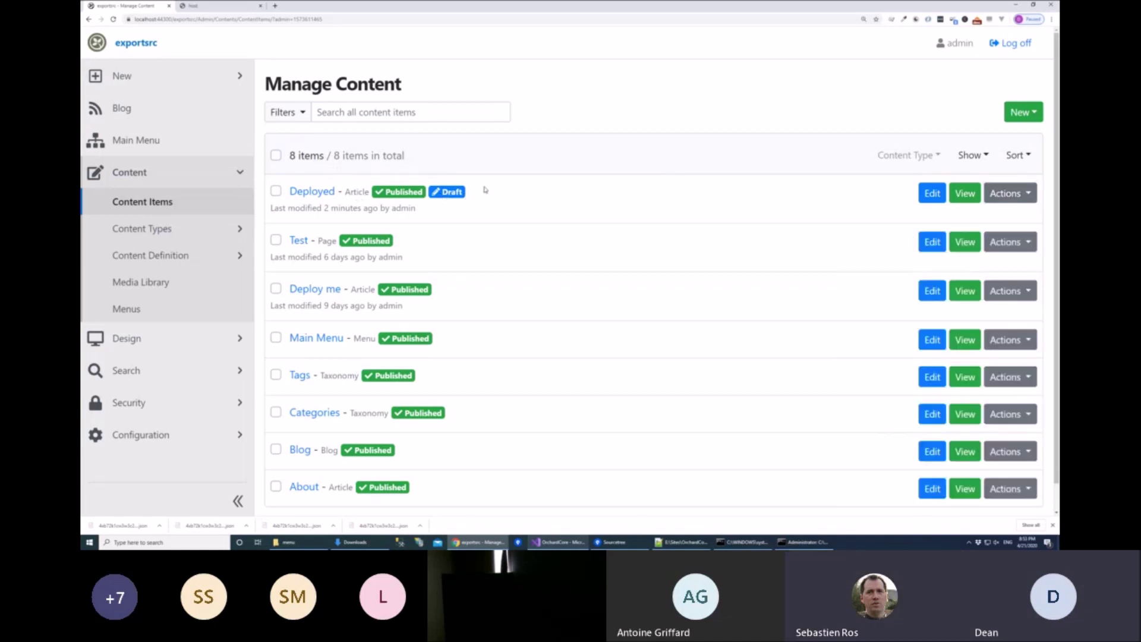
- Try to export the published version of the Deployed article to a remote deployment target
{"action": "left_click", "coordinate": [1008, 196]}
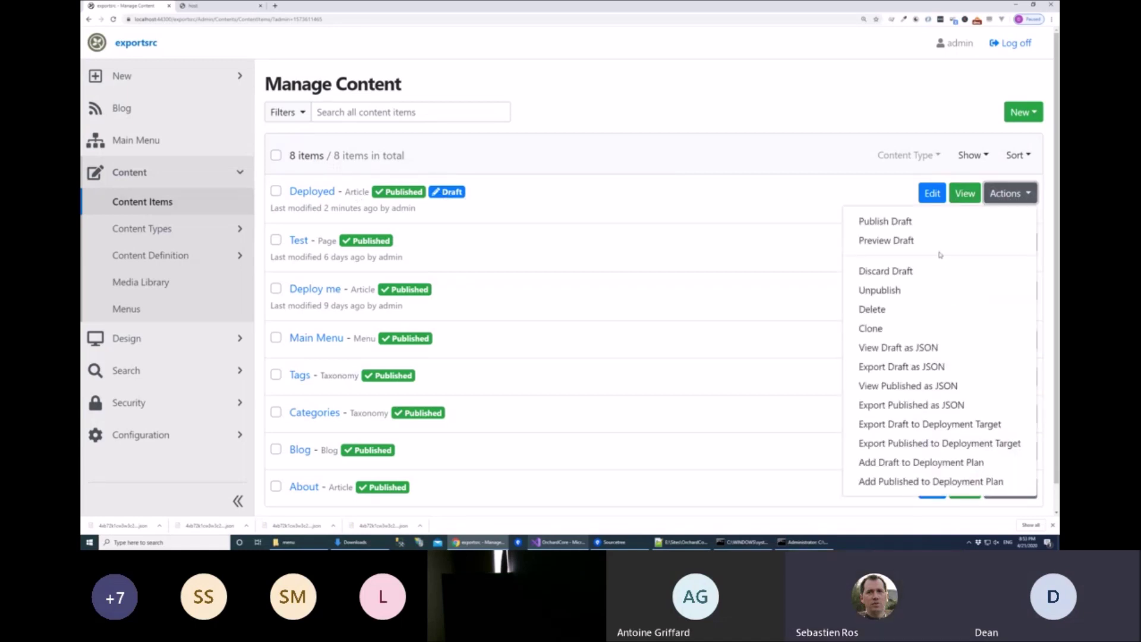
{"action": "left_click", "coordinate": [949, 444]}
{"action": "left_click", "coordinate": [526, 217]}
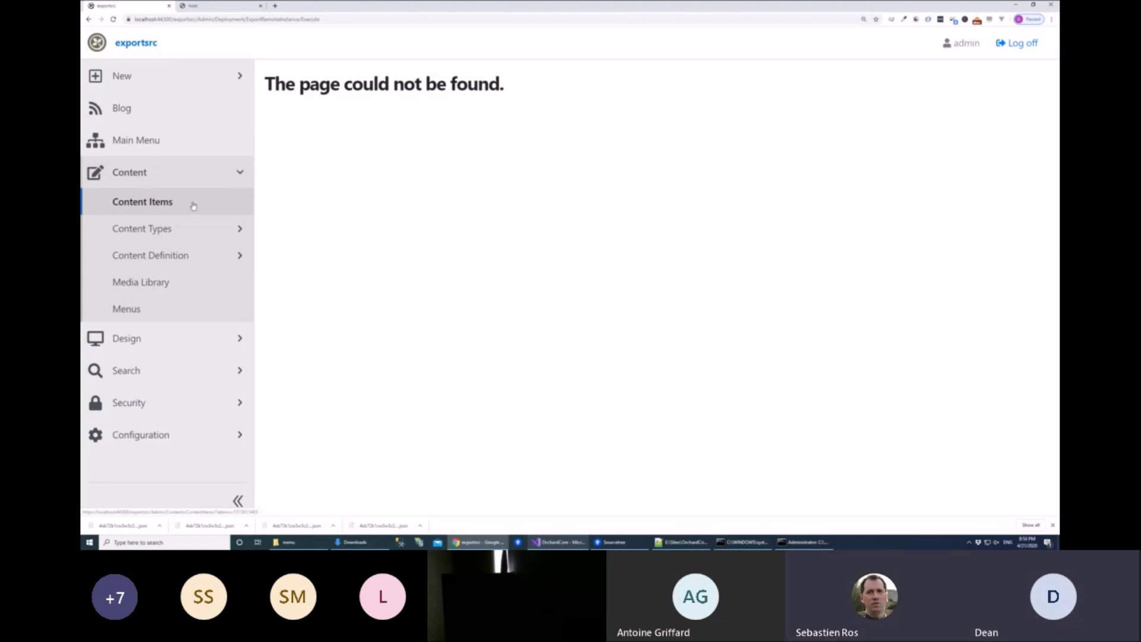
- Go back to the content items list and re-examine the Deployed article's JSON, deployment target and deployment plan actions
{"action": "left_click", "coordinate": [193, 206]}
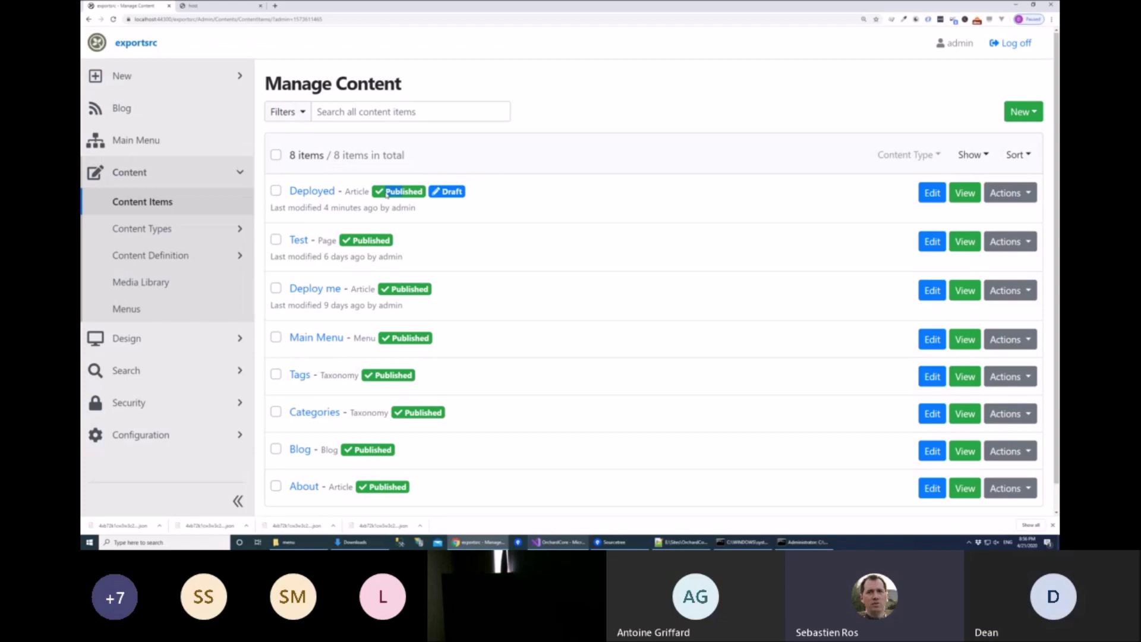
{"action": "left_click", "coordinate": [1027, 196]}
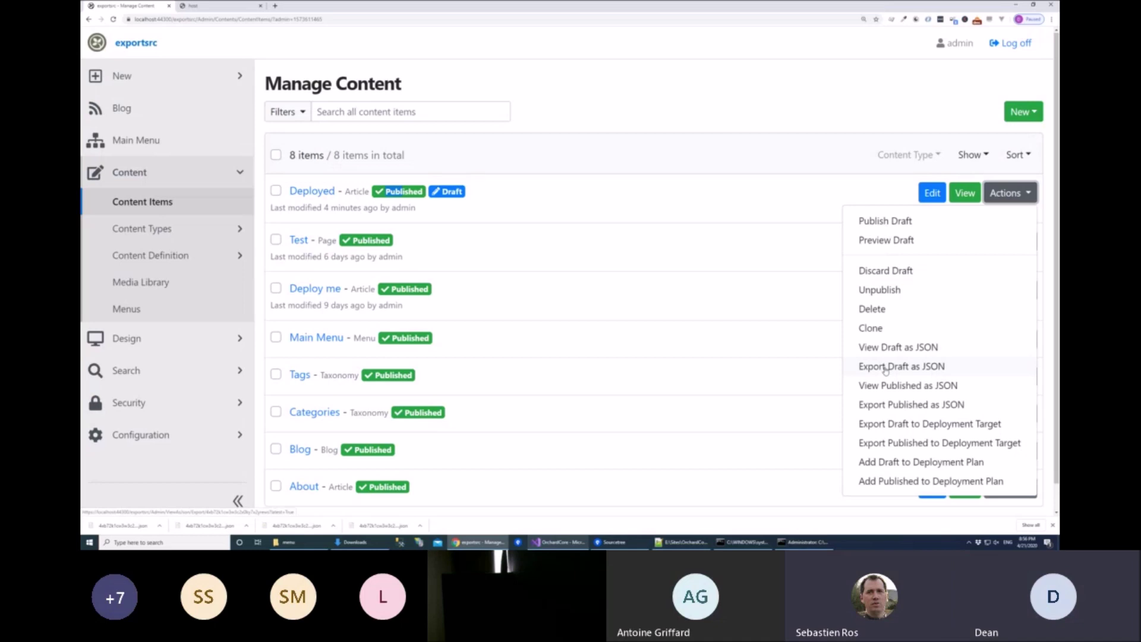
{"action": "left_click", "coordinate": [713, 292]}
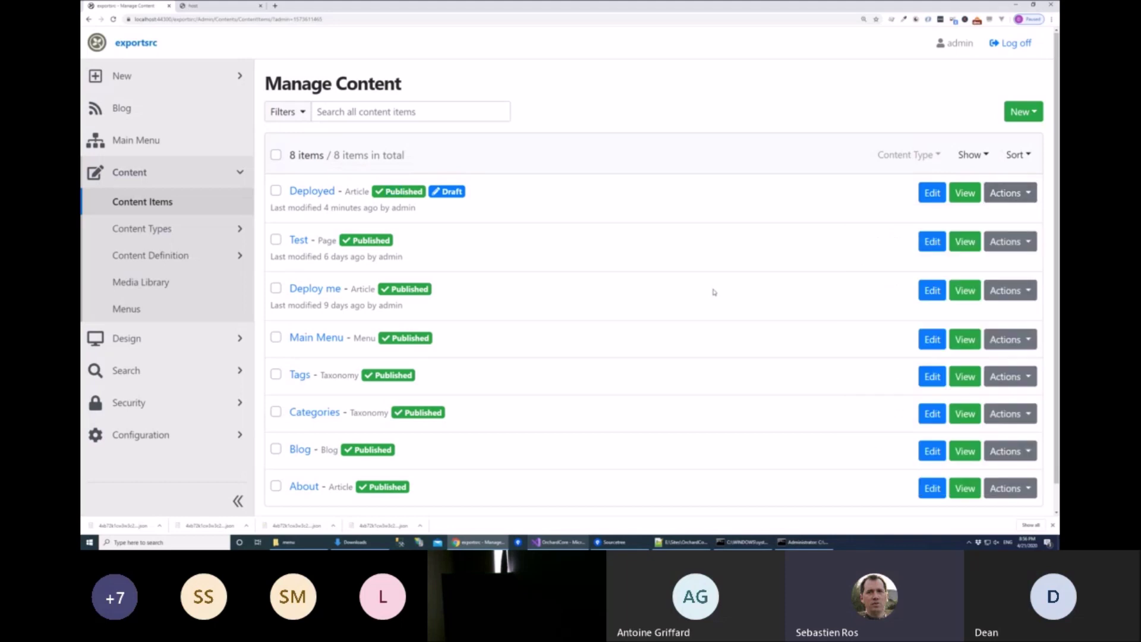
{"action": "left_click", "coordinate": [1033, 196]}
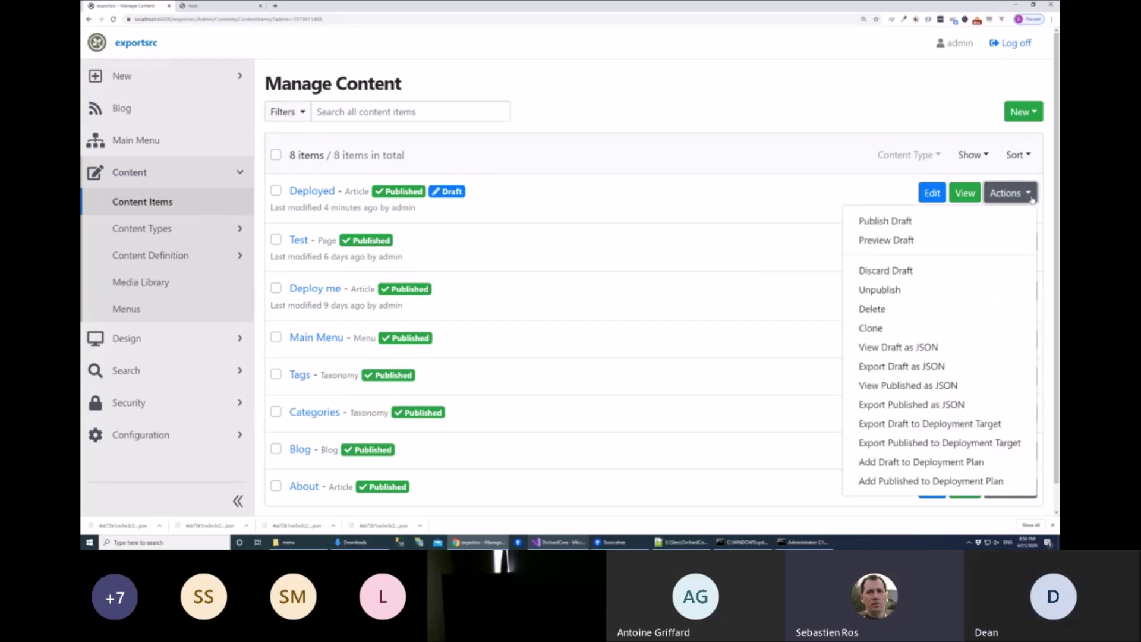